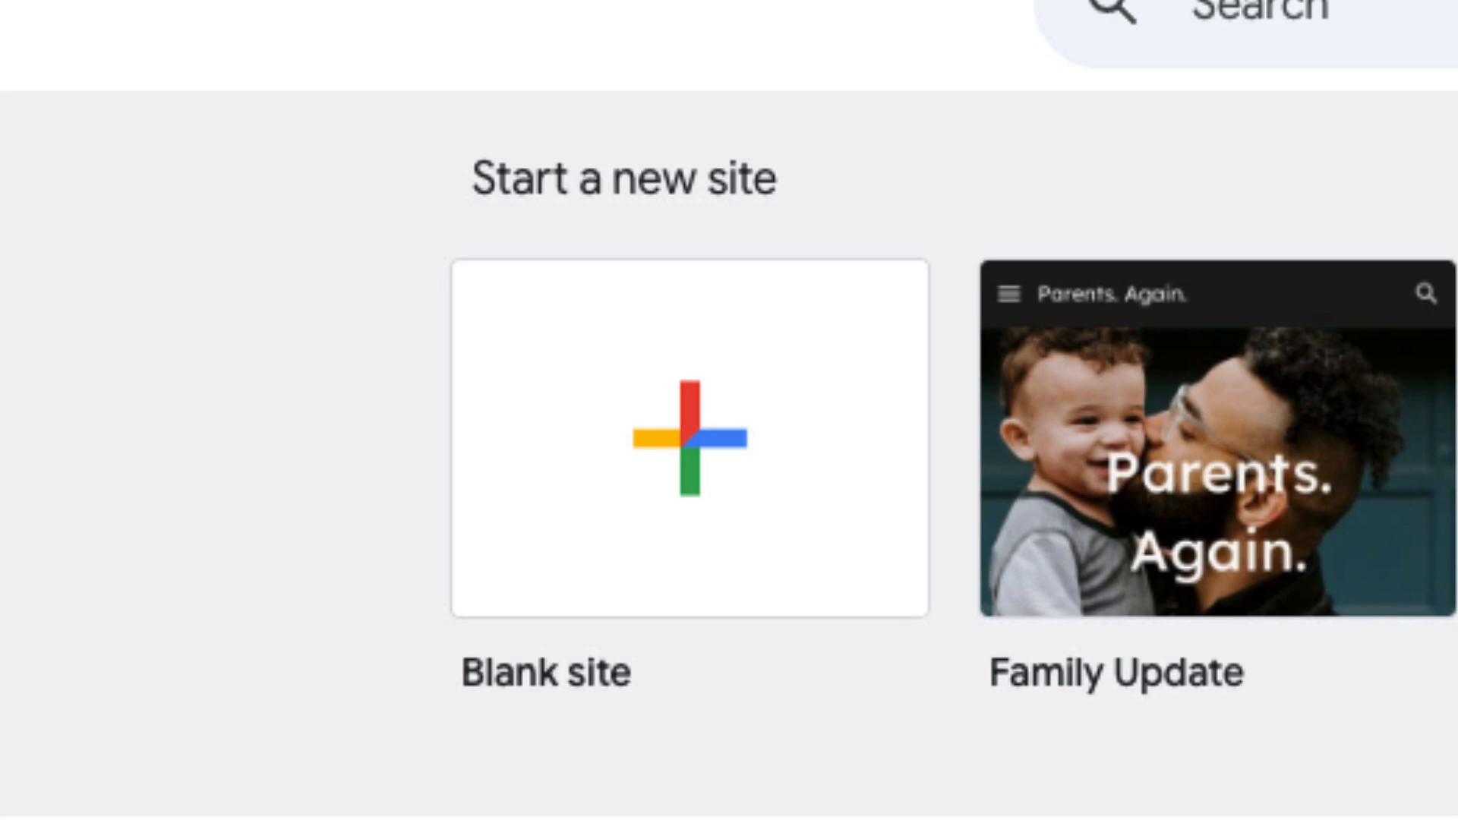
Start a Blank site from the Sites home screen and name it McKenzie 650.
{"action": "left_click", "coordinate": [918, 446]}
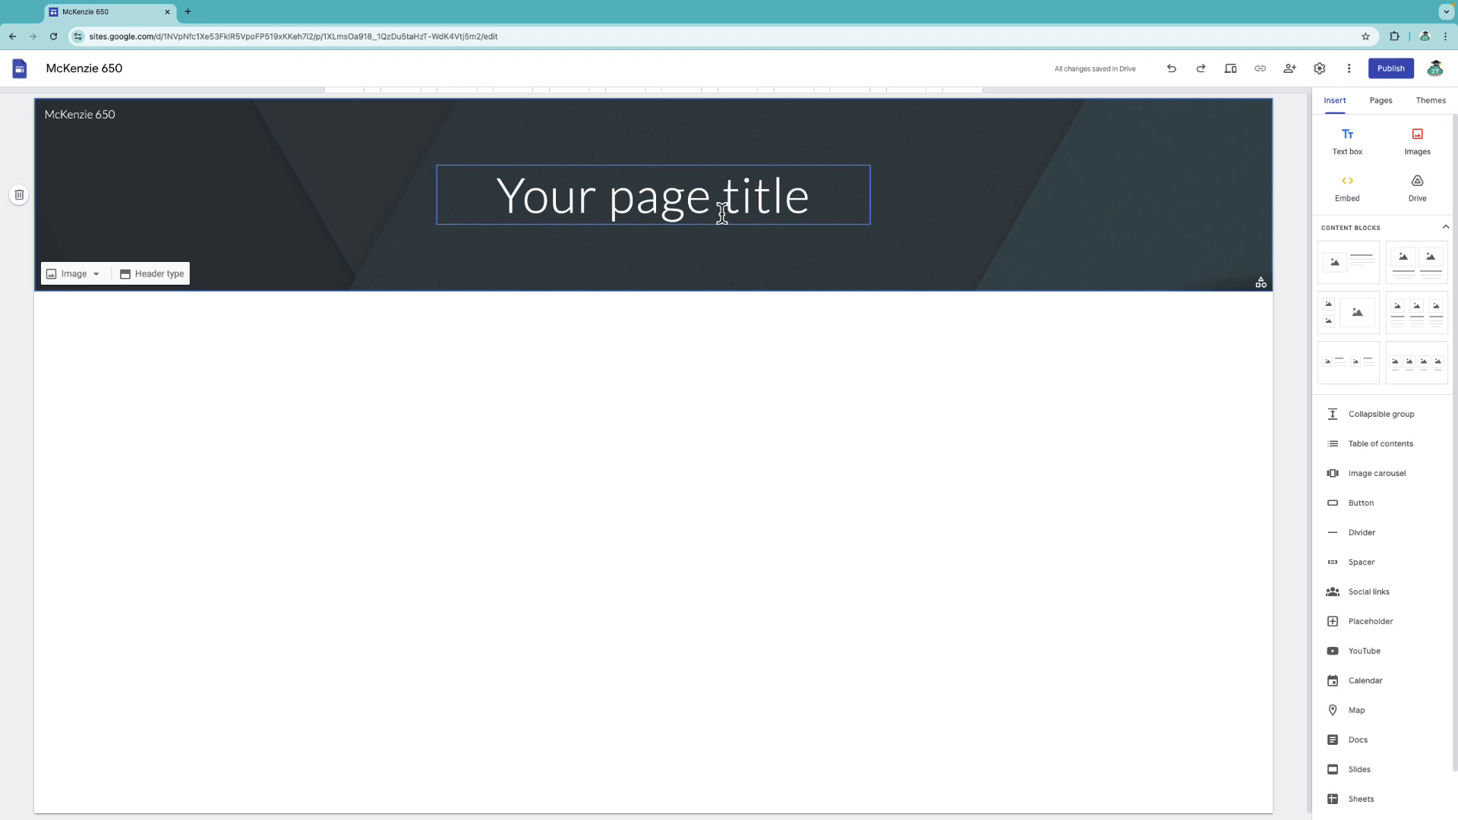
Enter McKenzie 650 as the header page title, then browse the available themes.
{"action": "left_click", "coordinate": [722, 213]}
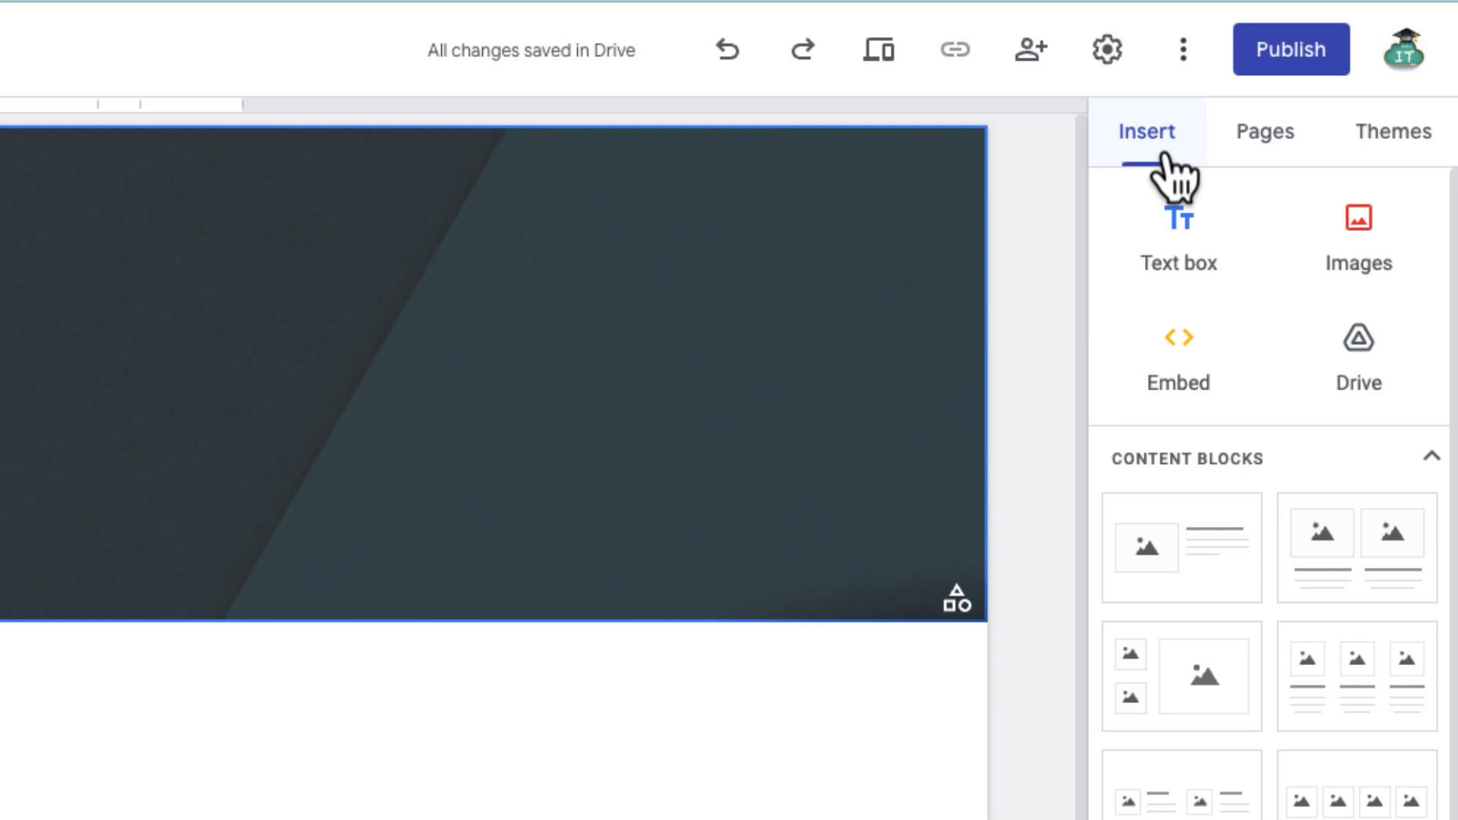
{"action": "left_click", "coordinate": [1369, 163]}
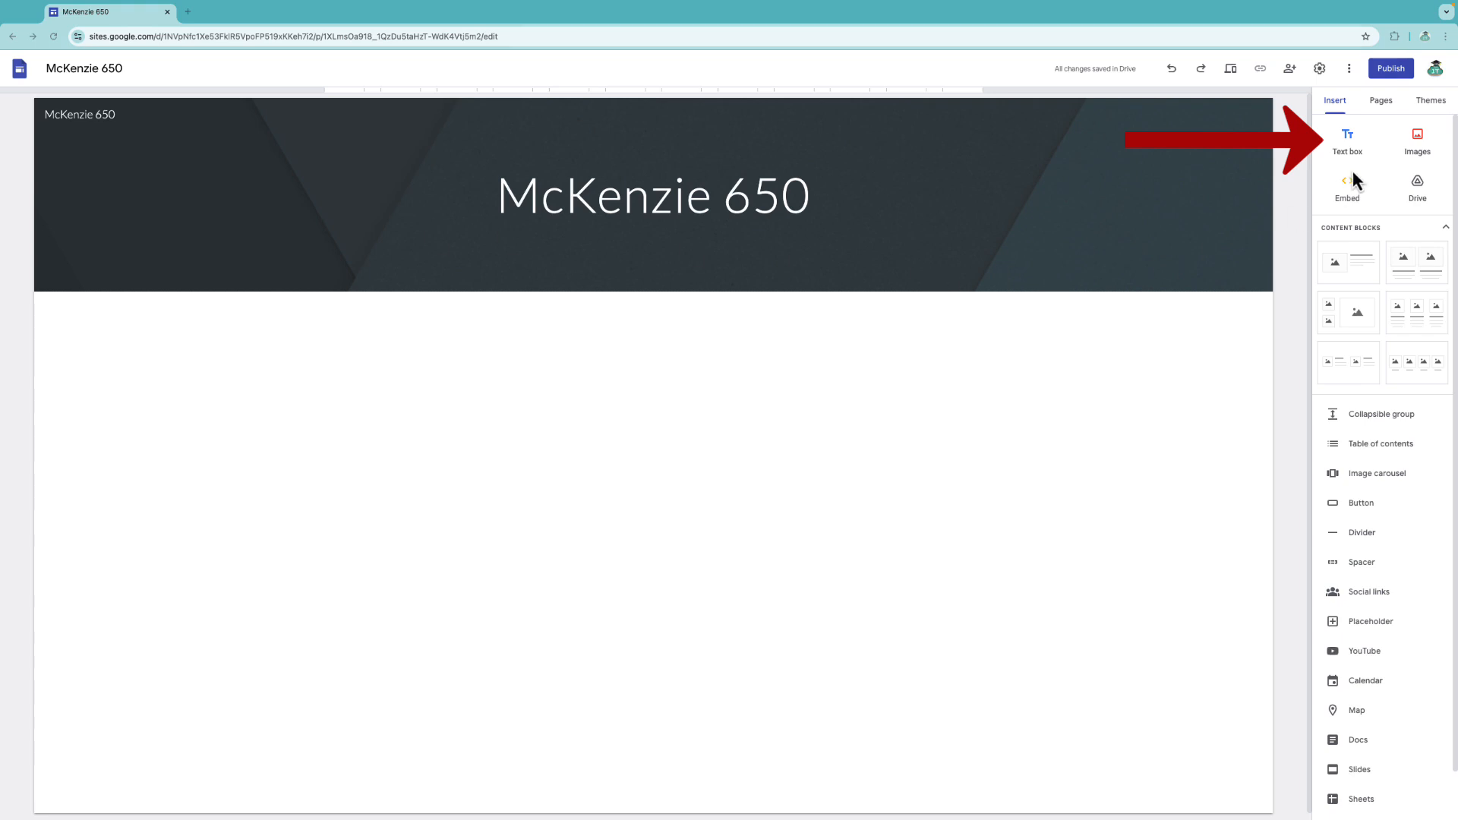
Add a bold Title-style 'Title Example' text box with an empty text box beneath it.
{"action": "left_click", "coordinate": [1352, 148]}
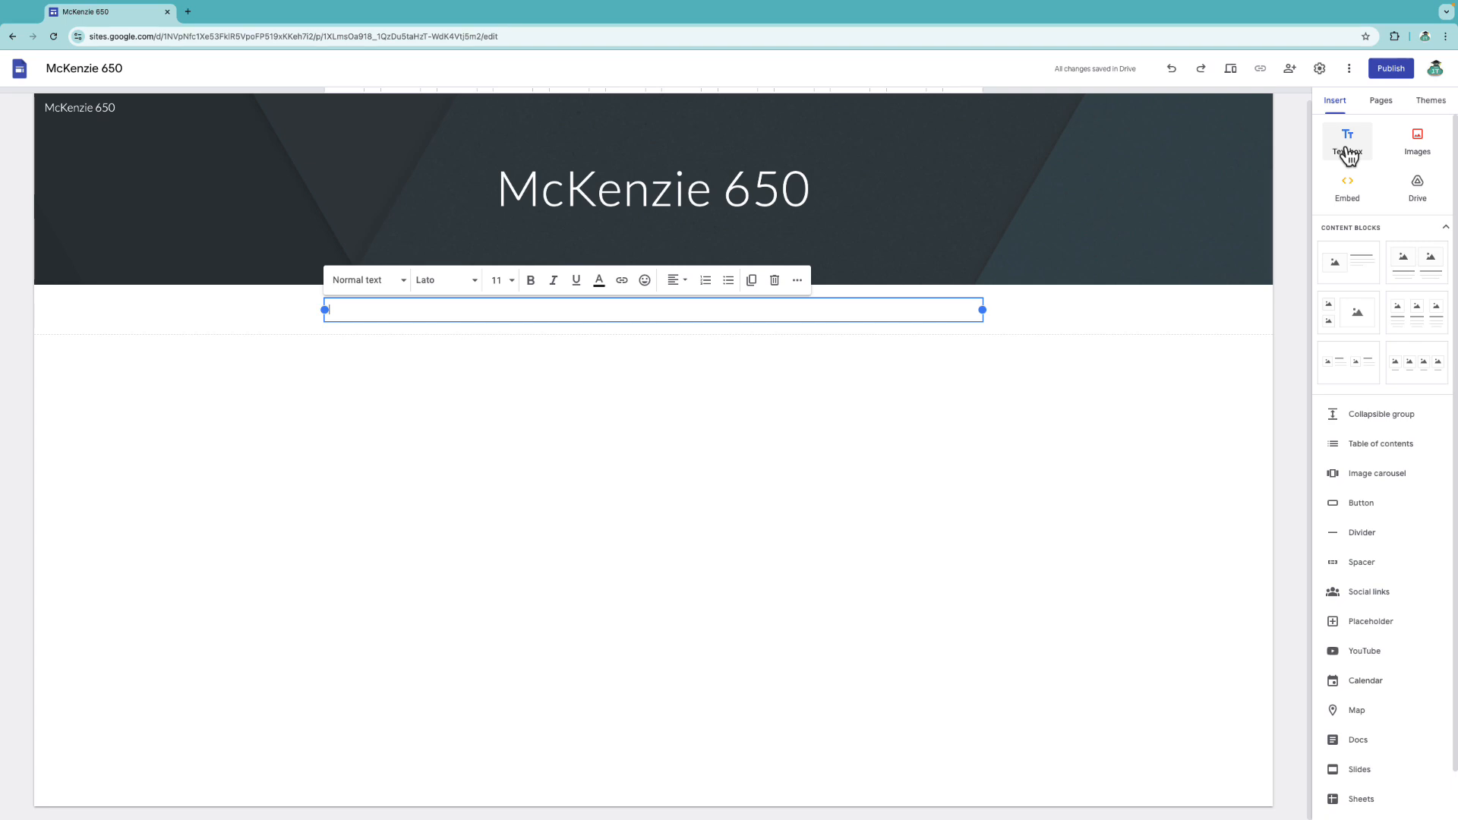
{"action": "left_click", "coordinate": [509, 280]}
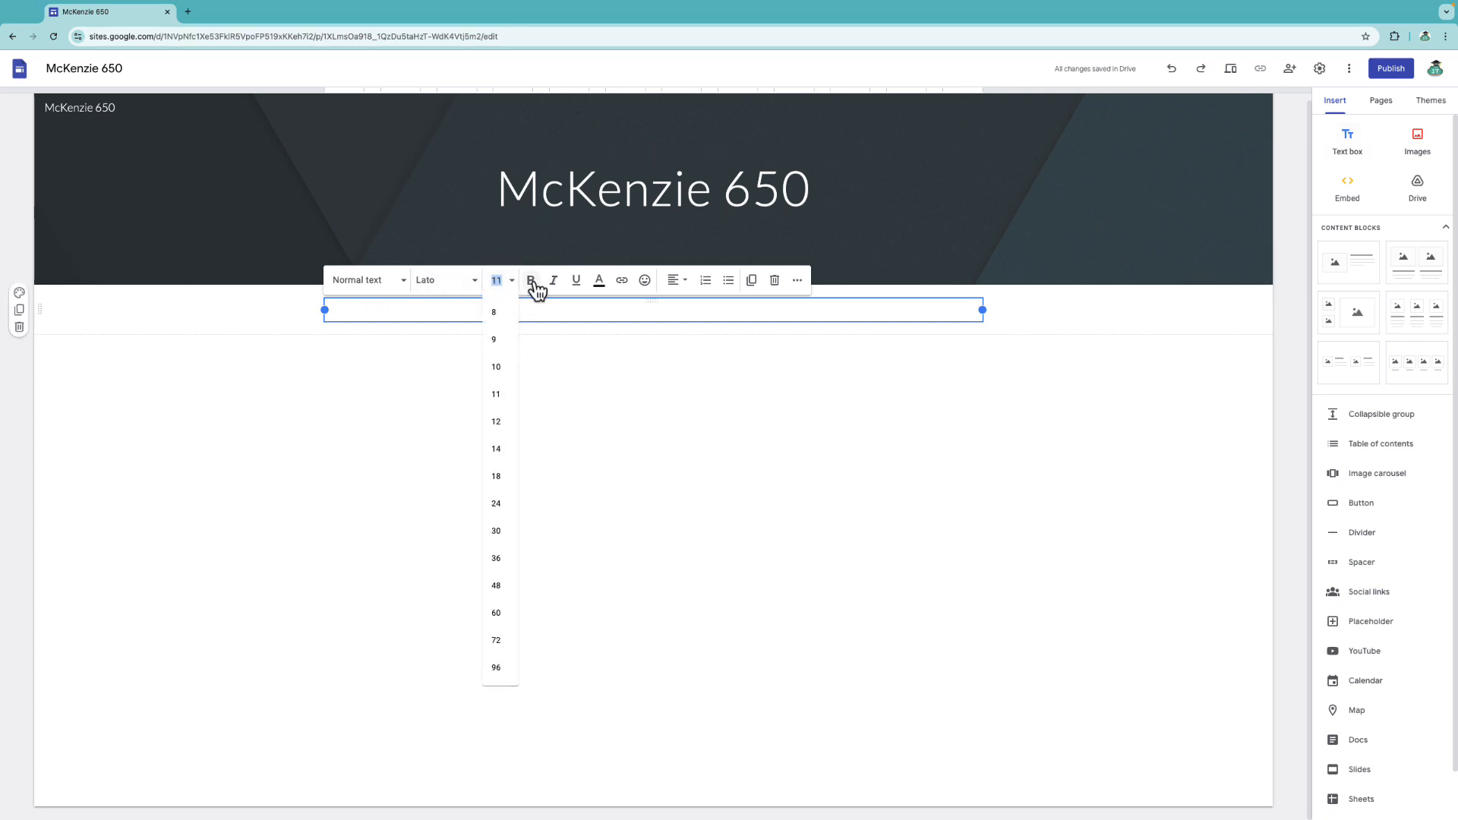
{"action": "left_click", "coordinate": [532, 281]}
{"action": "left_click", "coordinate": [461, 287]}
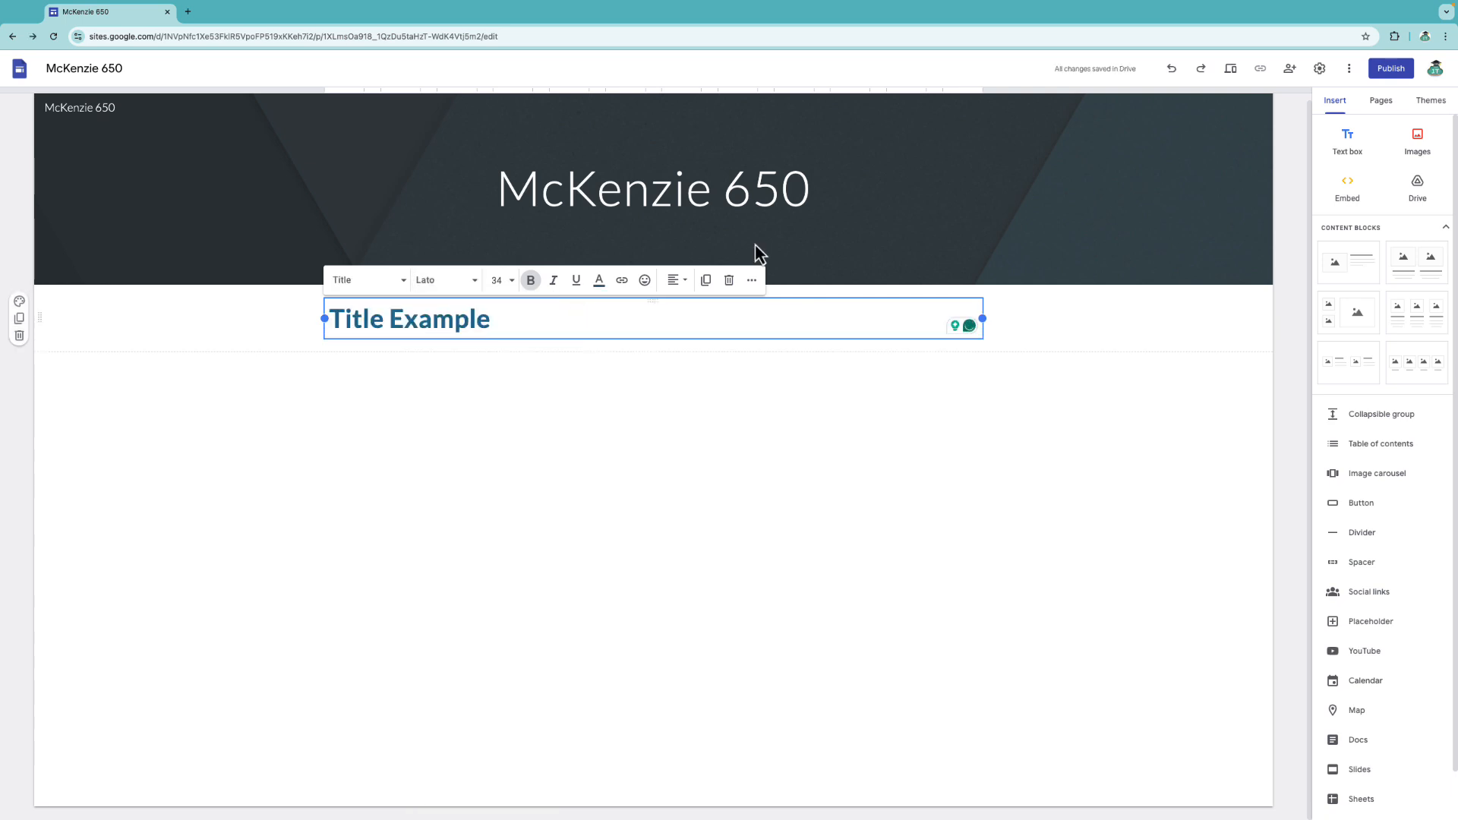
{"action": "left_click", "coordinate": [1345, 159]}
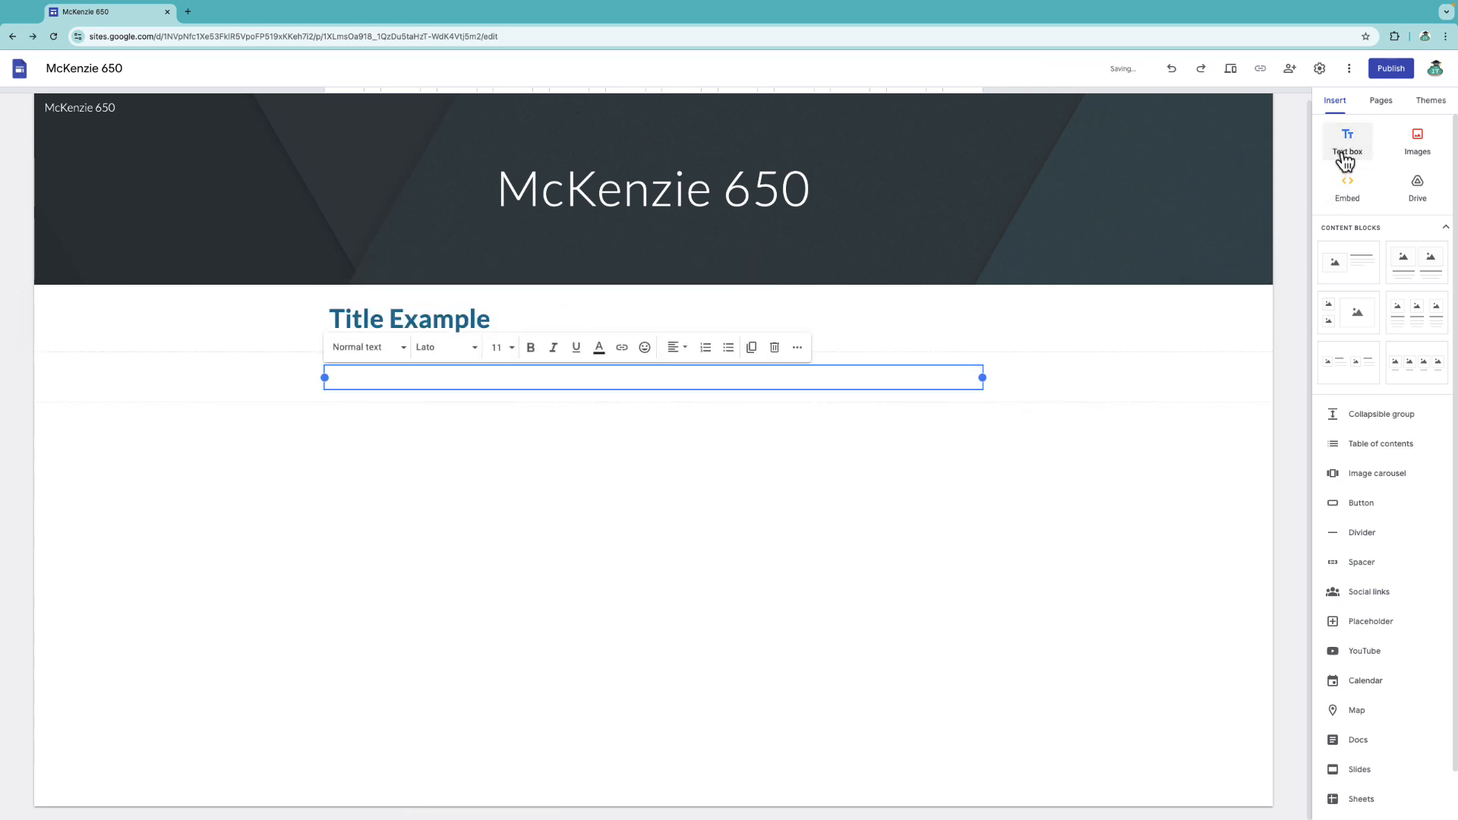
{"action": "left_click", "coordinate": [1426, 152]}
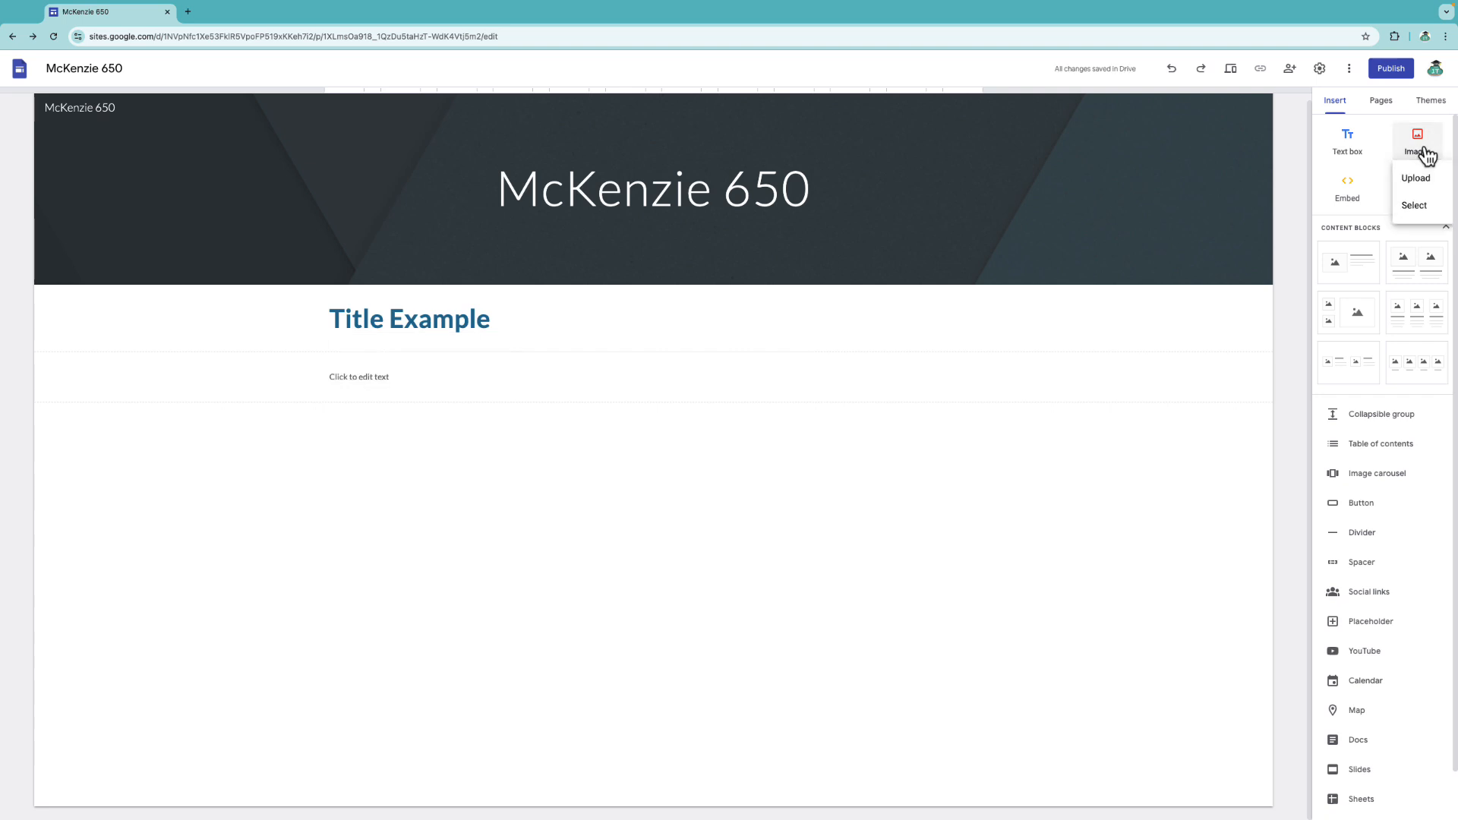
Insert an Instructional Technology word-cloud from Google Images and drag it beside the Body text.
{"action": "left_click", "coordinate": [1414, 208]}
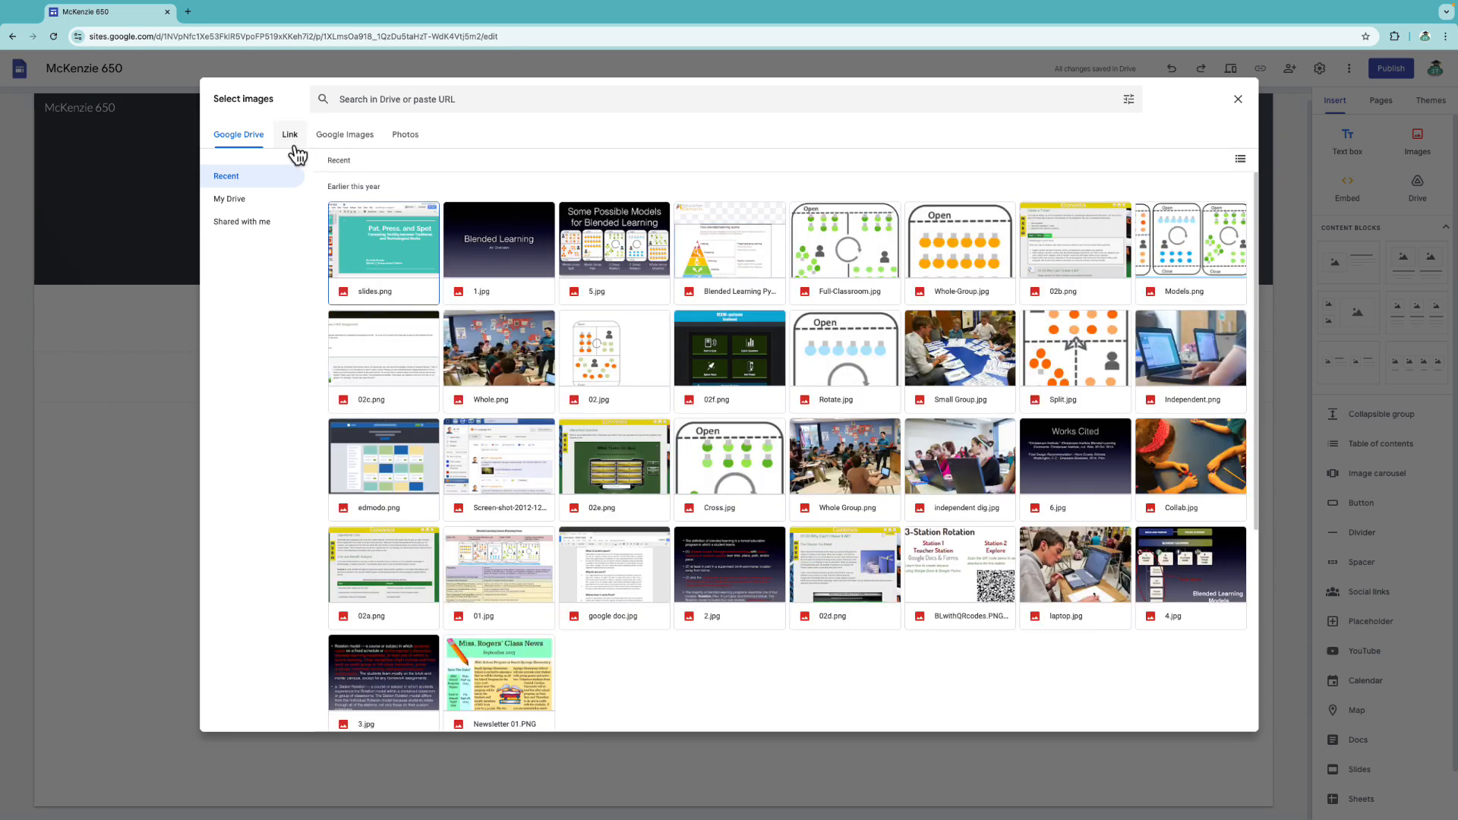
{"action": "left_click", "coordinate": [357, 143]}
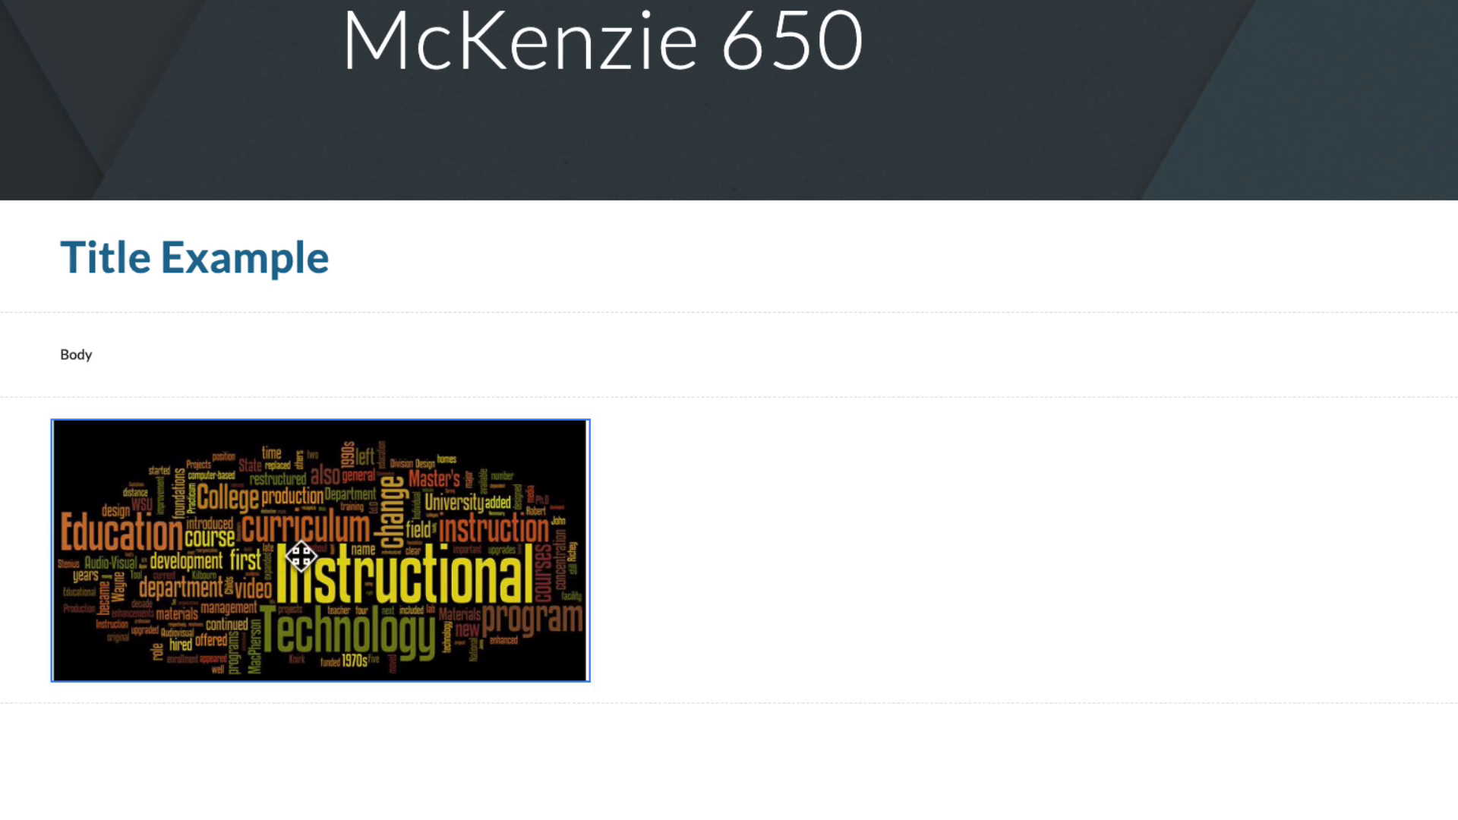
{"action": "left_click_drag", "start_coordinate": [312, 465], "coordinate": [1145, 358]}
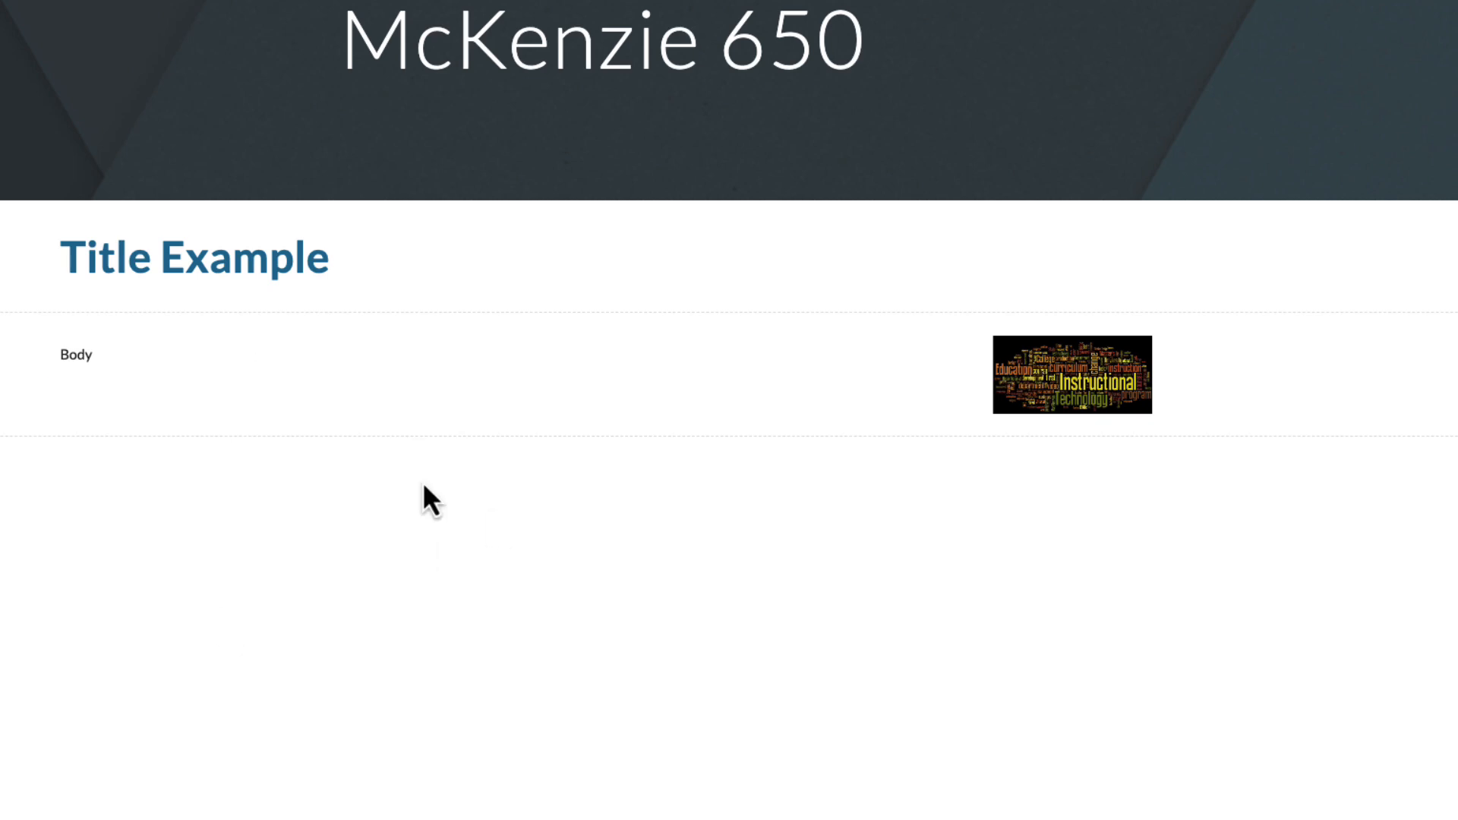
{"action": "left_click", "coordinate": [385, 347]}
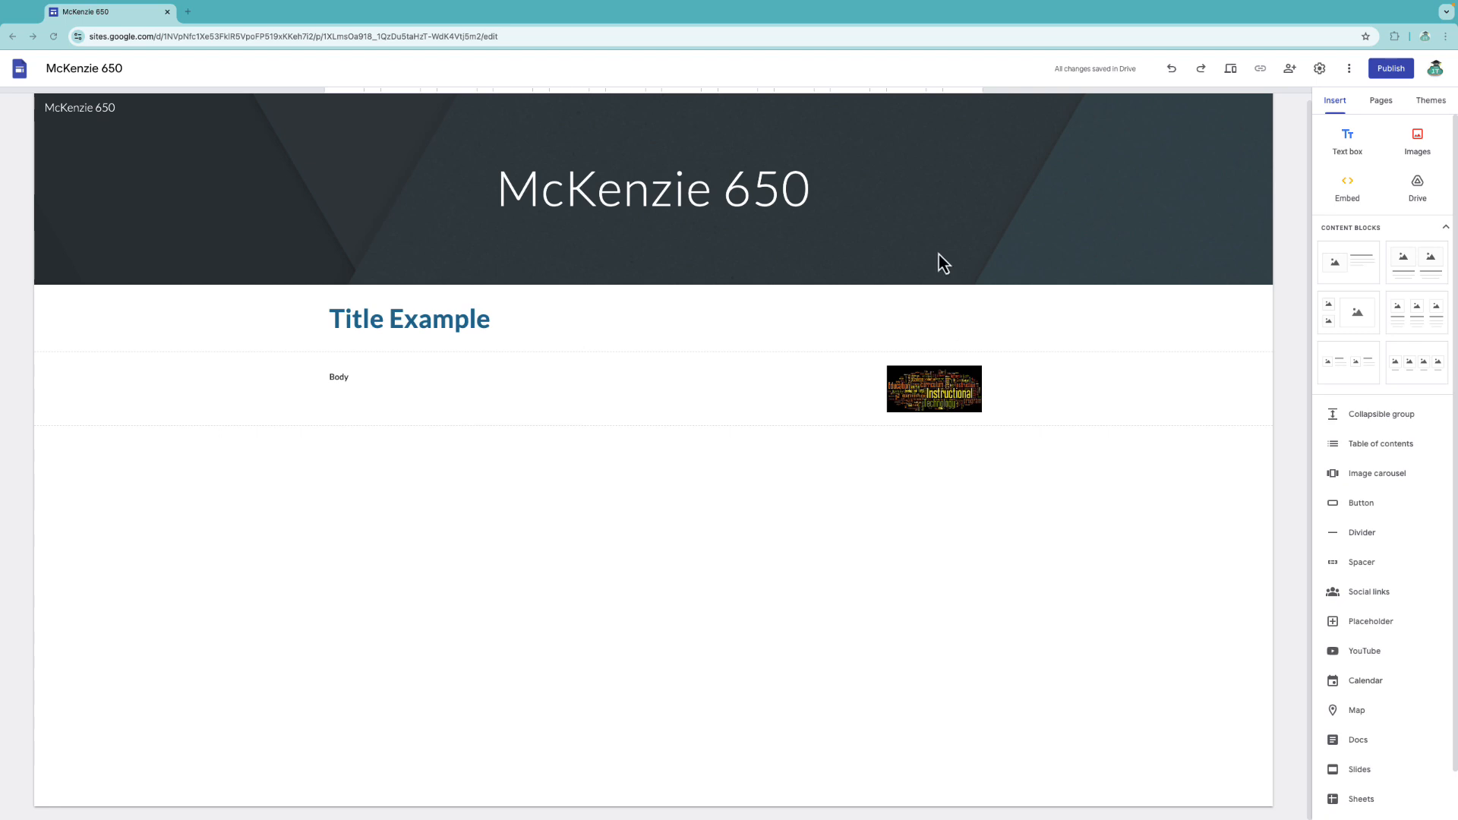
{"action": "left_click", "coordinate": [80, 270]}
Create a 'Course Information' page and widen its title box so the title fits one line.
{"action": "left_click", "coordinate": [1390, 112]}
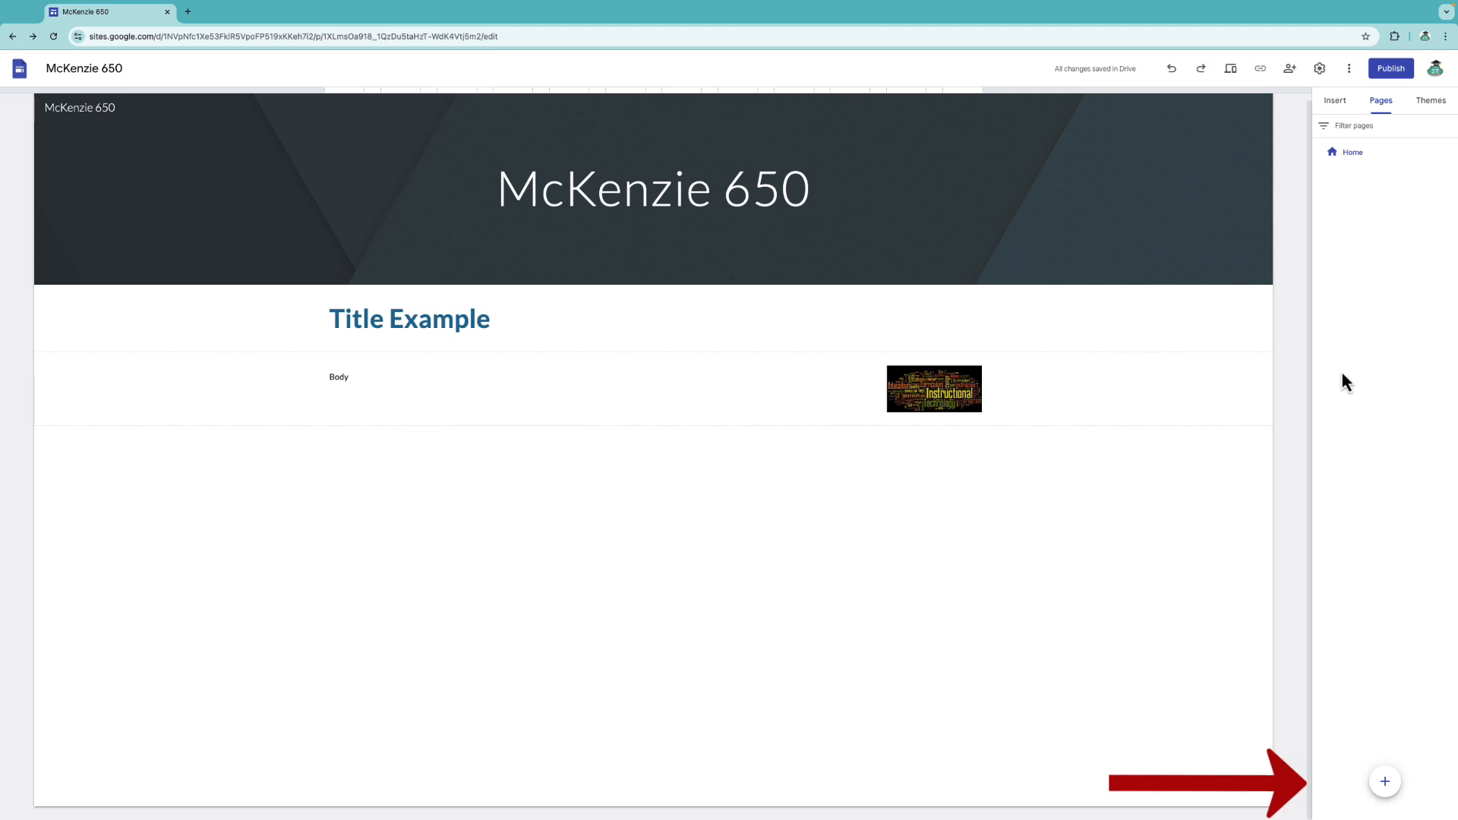
{"action": "mouse_move", "coordinate": [1381, 789]}
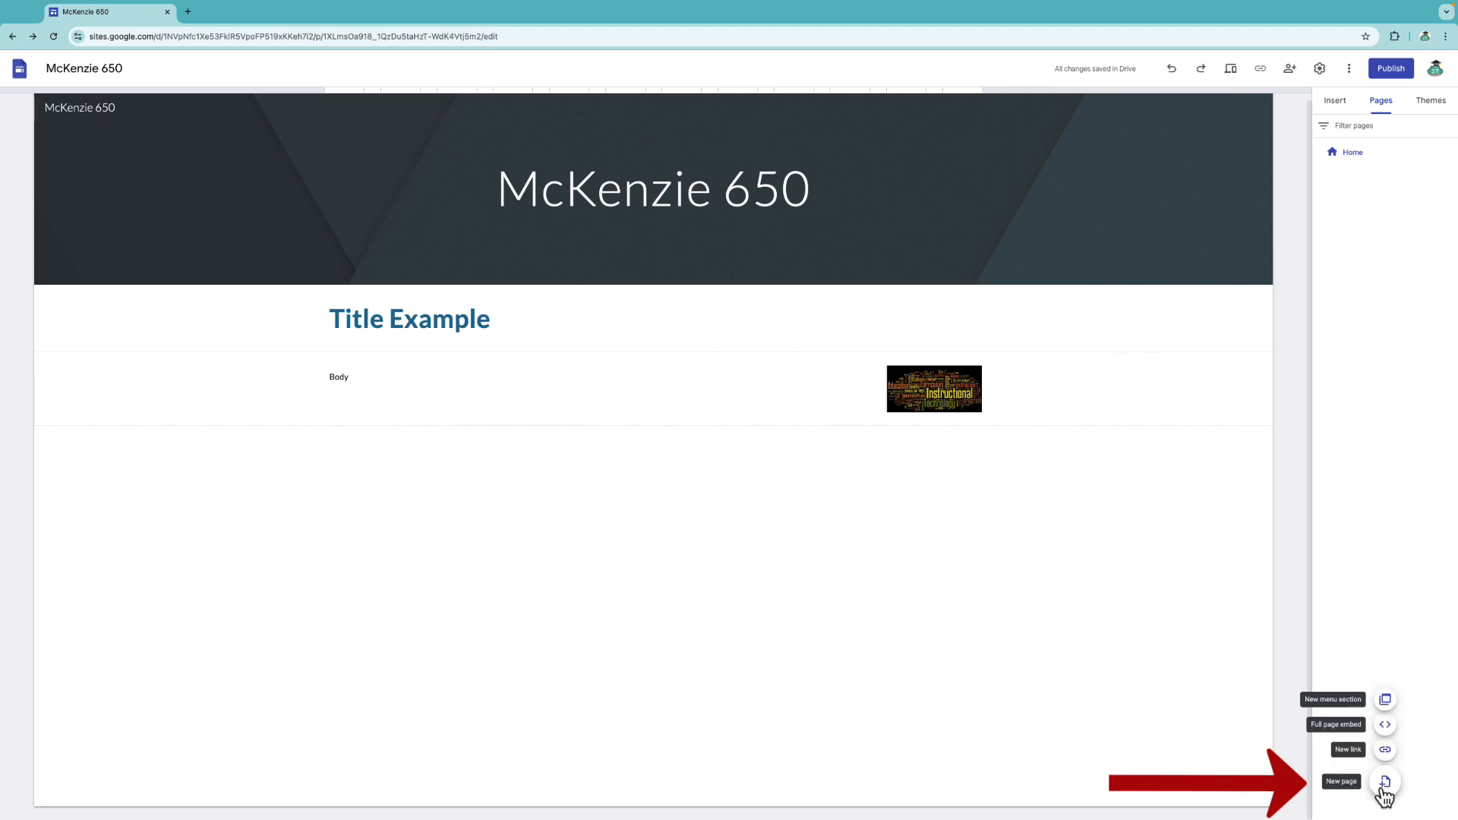
{"action": "left_click", "coordinate": [1383, 795]}
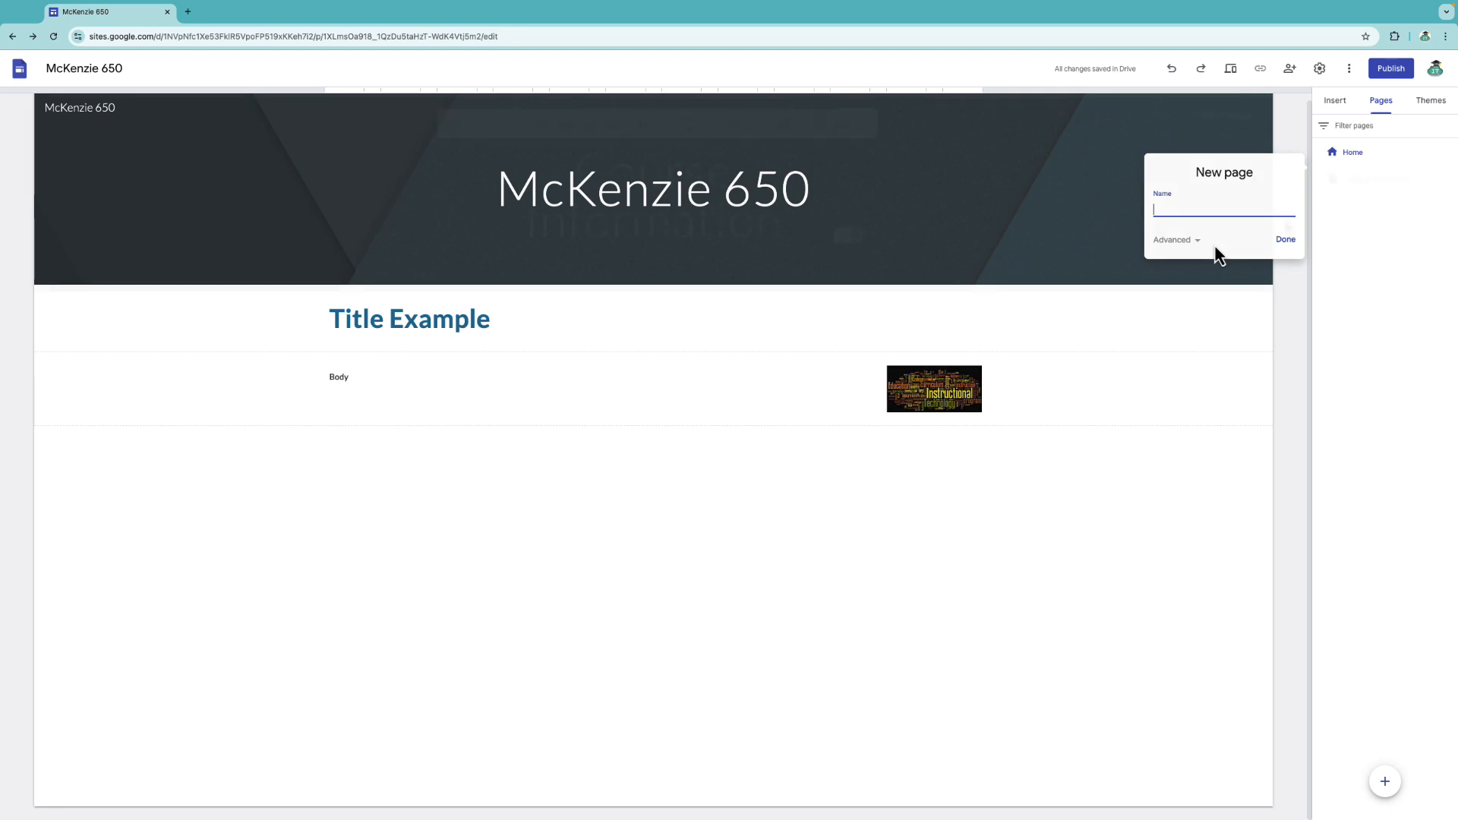
{"action": "type", "text": "Course Information"}
{"action": "left_click", "coordinate": [1286, 239]}
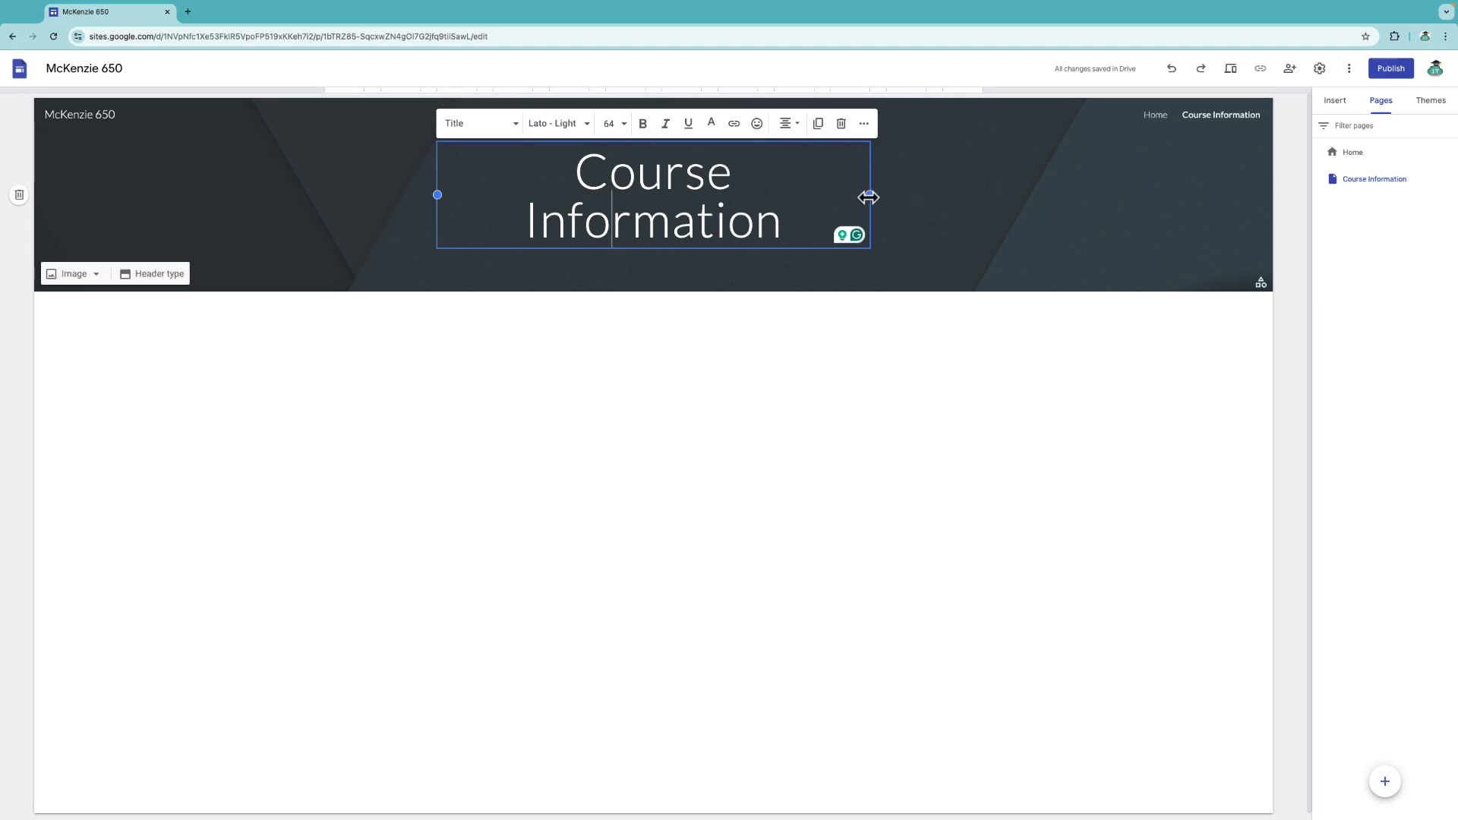
{"action": "left_click_drag", "start_coordinate": [869, 197], "coordinate": [942, 199]}
{"action": "left_click_drag", "start_coordinate": [436, 195], "coordinate": [324, 195]}
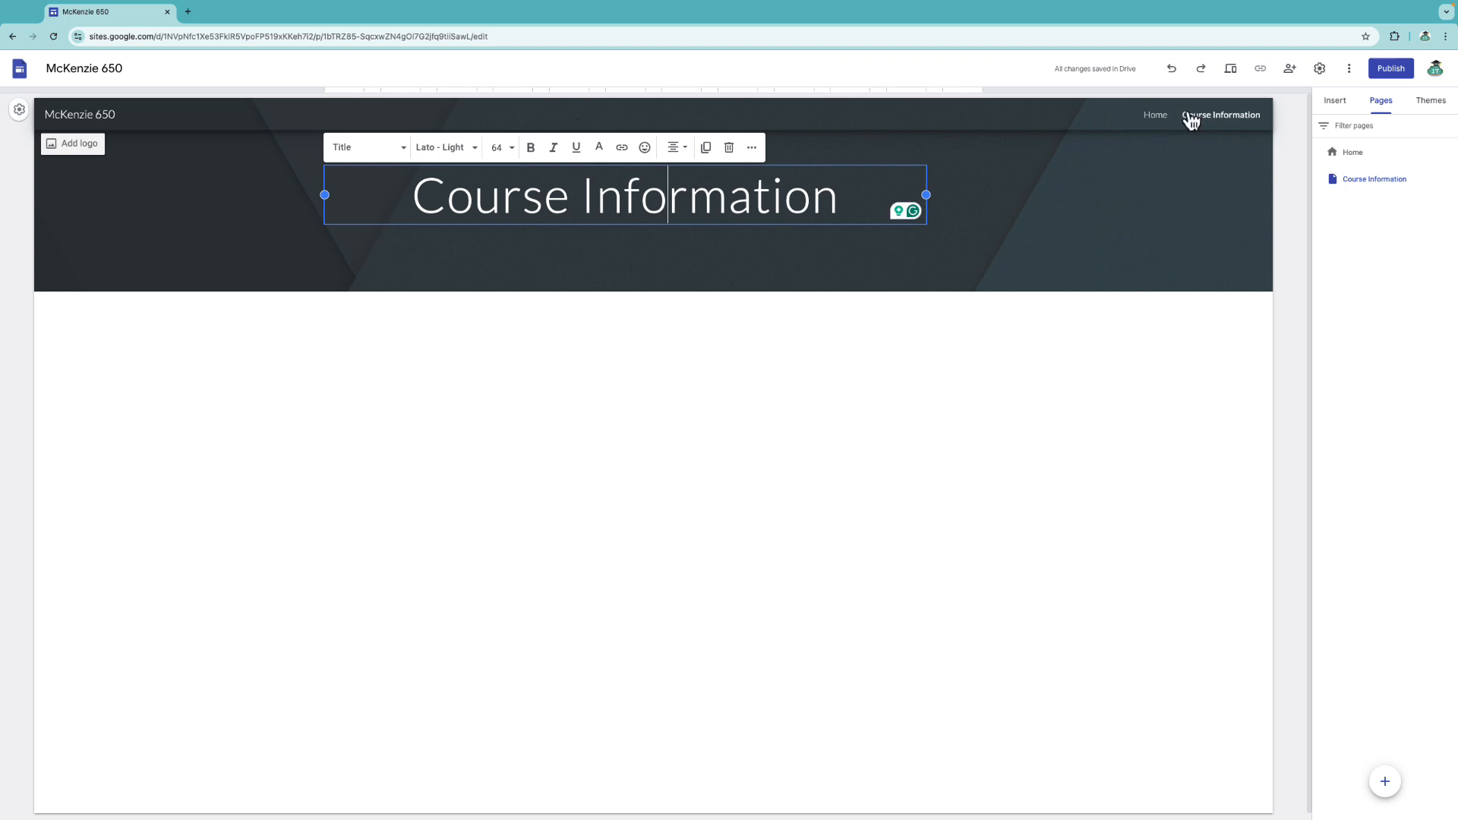
Switch navigation mode to Side and back to Top, then start a new Module Overview page.
{"action": "left_click", "coordinate": [1319, 68]}
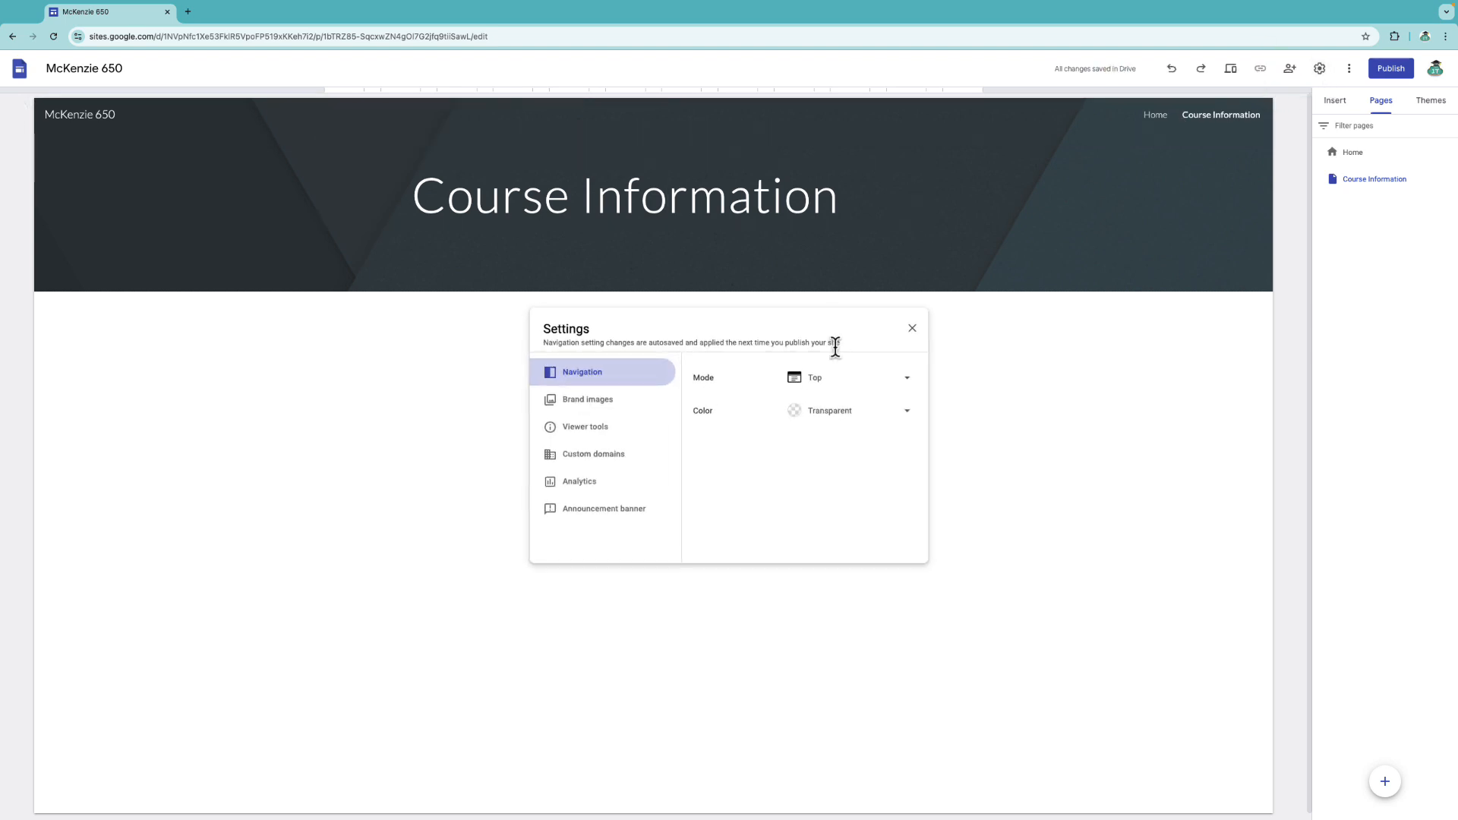
{"action": "left_click", "coordinate": [906, 384]}
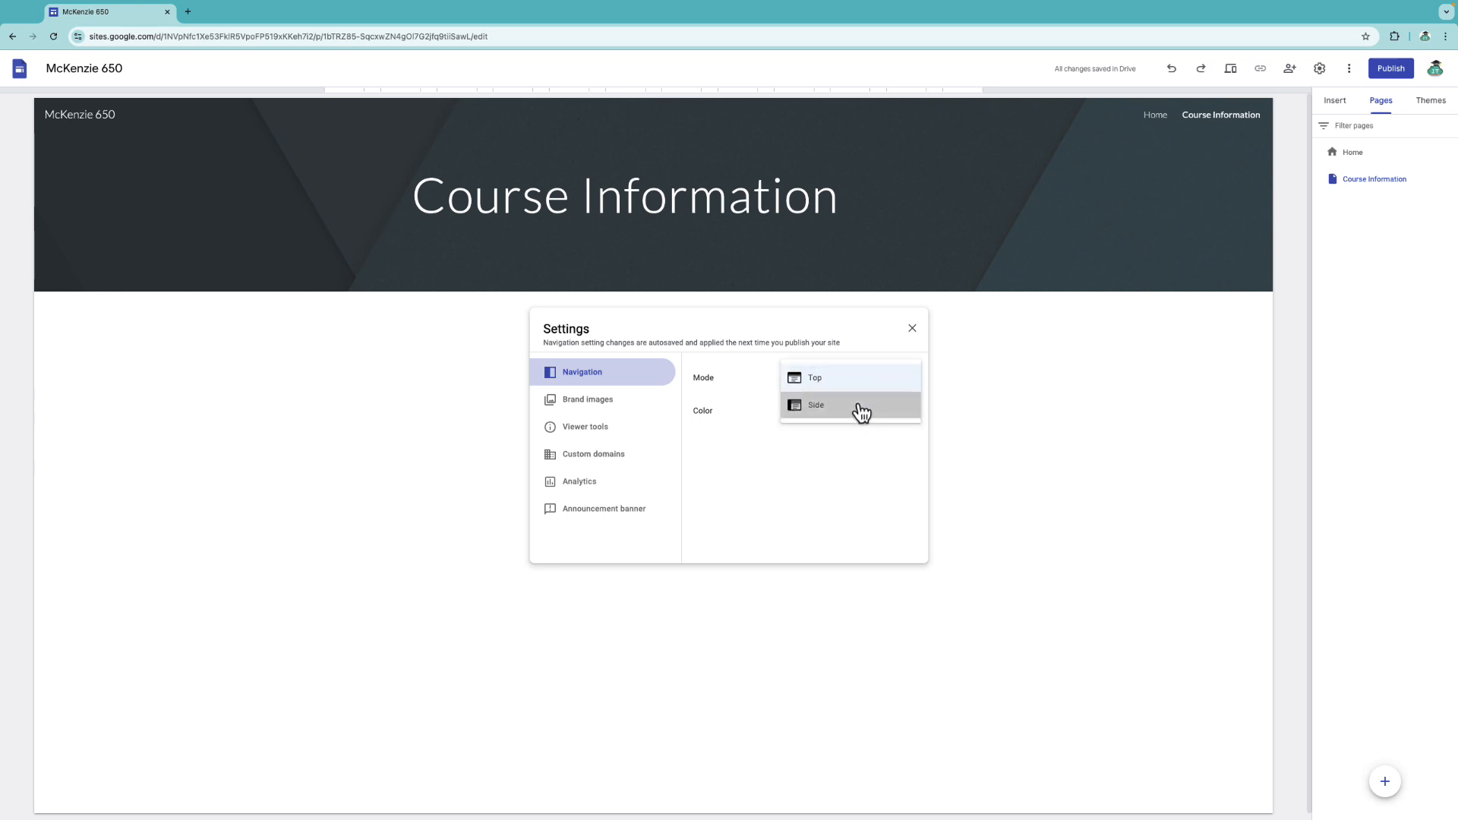
{"action": "left_click", "coordinate": [862, 412]}
{"action": "left_click", "coordinate": [882, 379]}
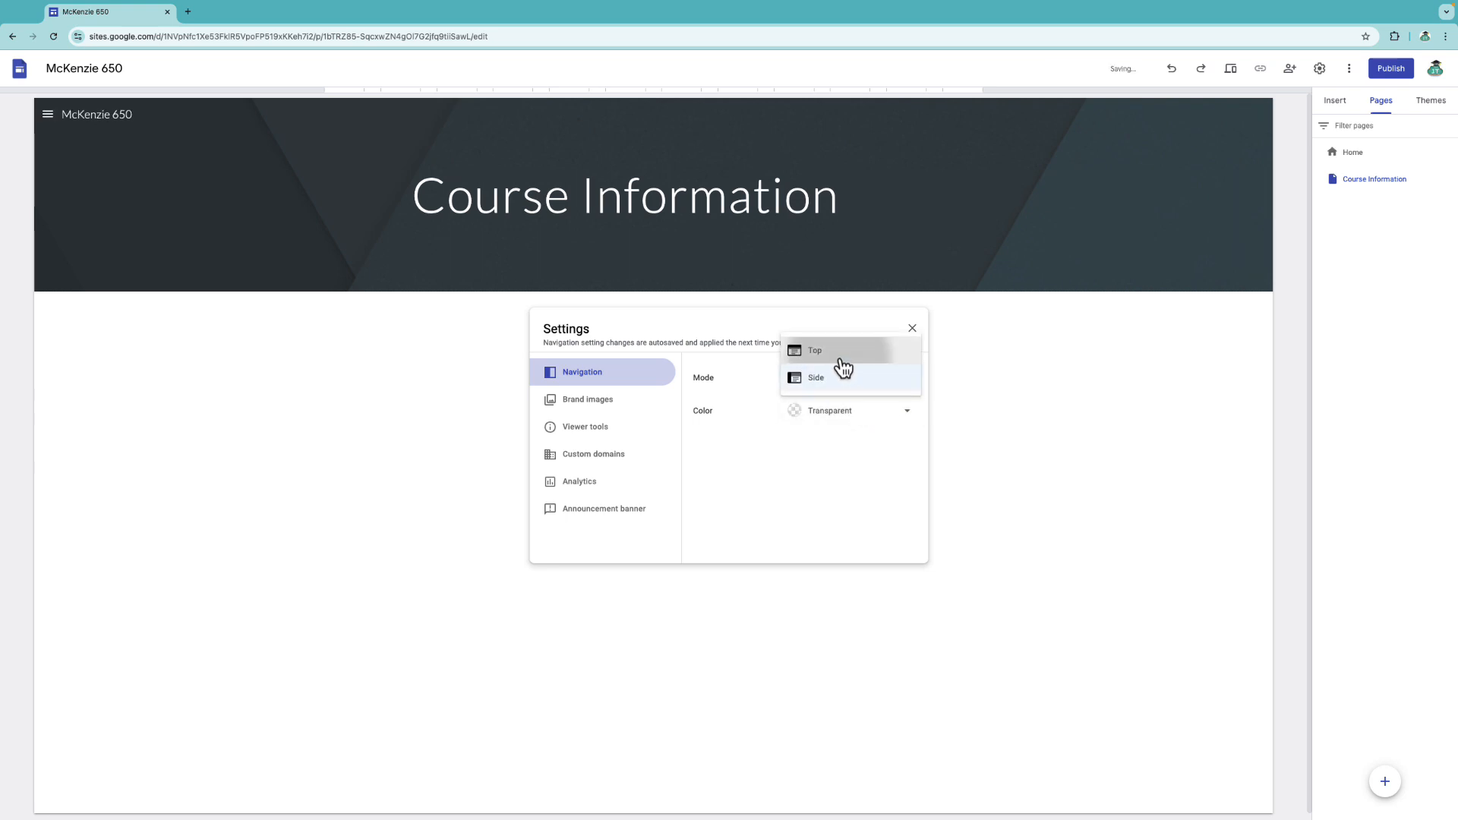
{"action": "left_click", "coordinate": [839, 348]}
{"action": "left_click", "coordinate": [912, 329]}
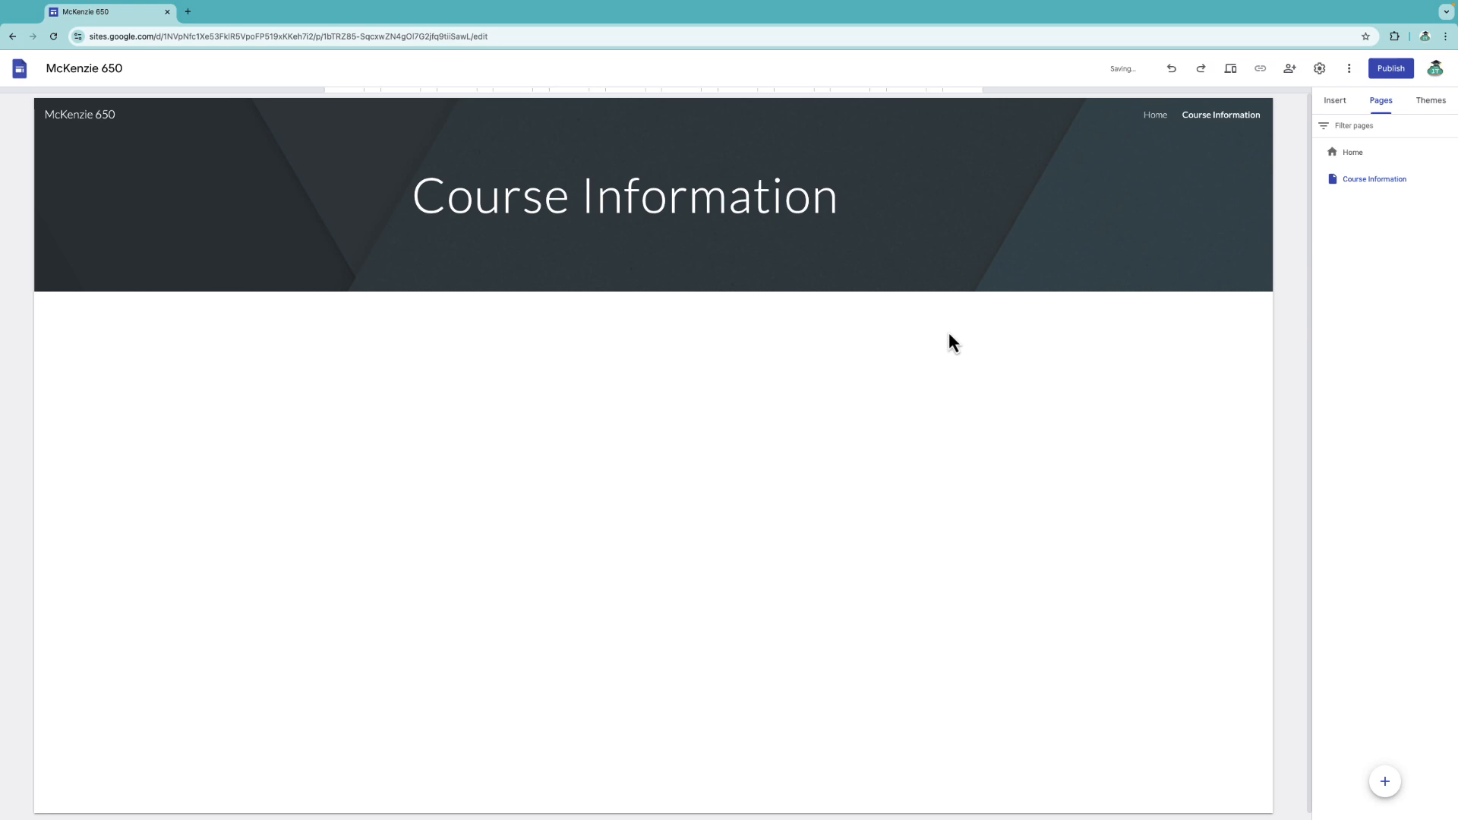
{"action": "mouse_move", "coordinate": [1383, 785]}
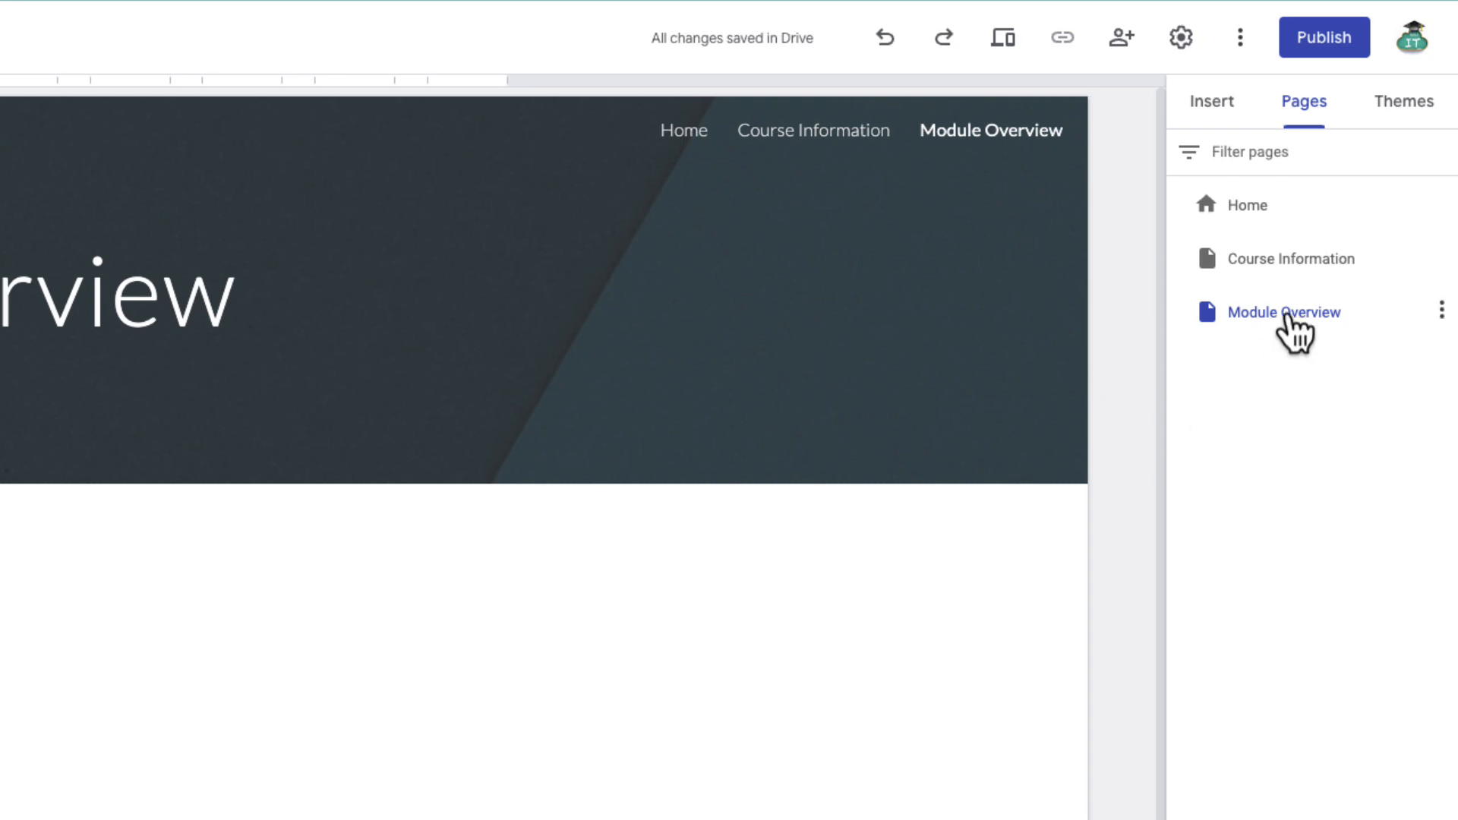
Add Goals and Outcomes through Additional Information as five subpages under Course Information.
{"action": "left_click", "coordinate": [1297, 264]}
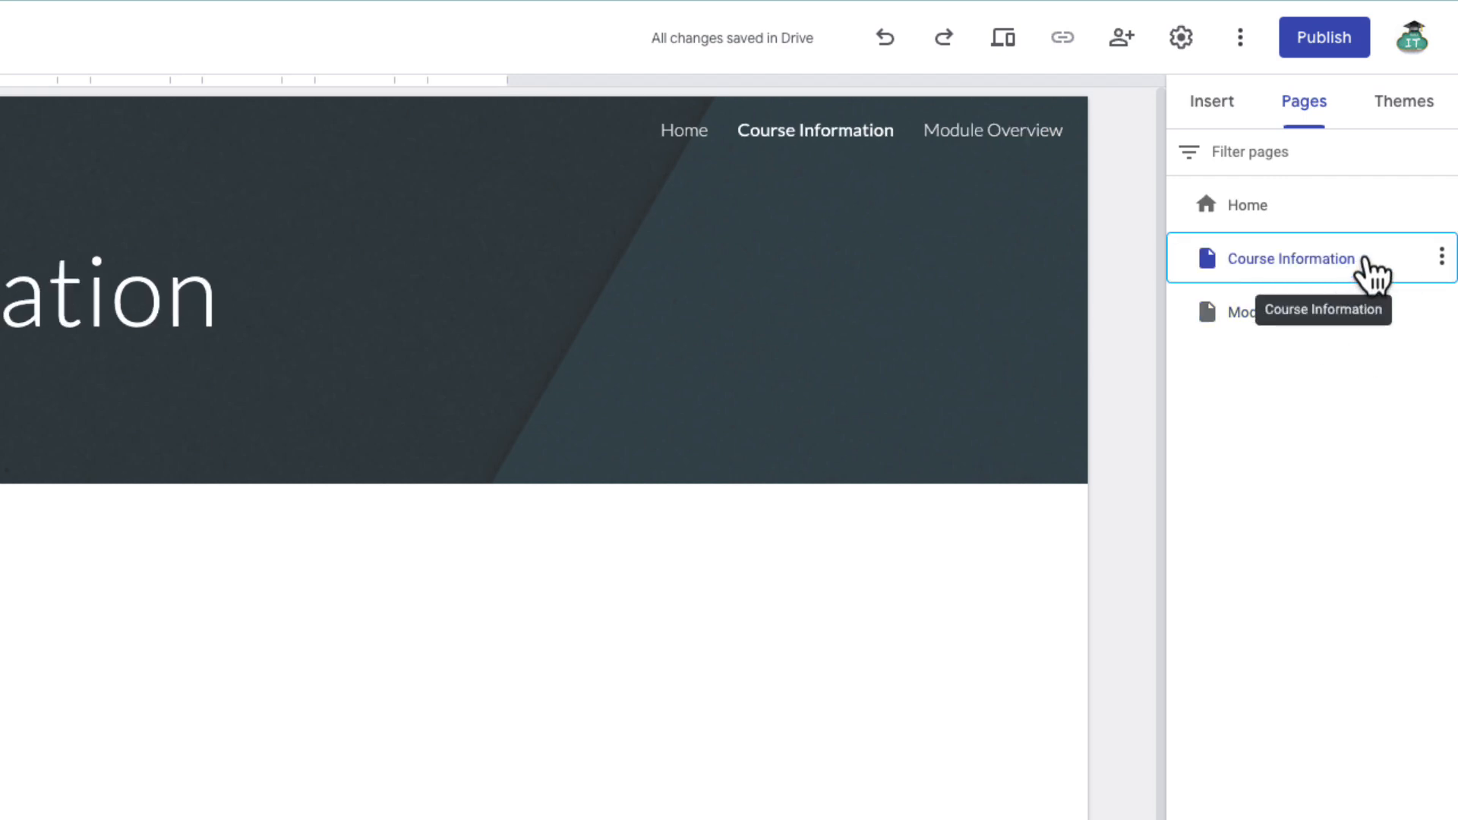
{"action": "left_click", "coordinate": [1441, 258]}
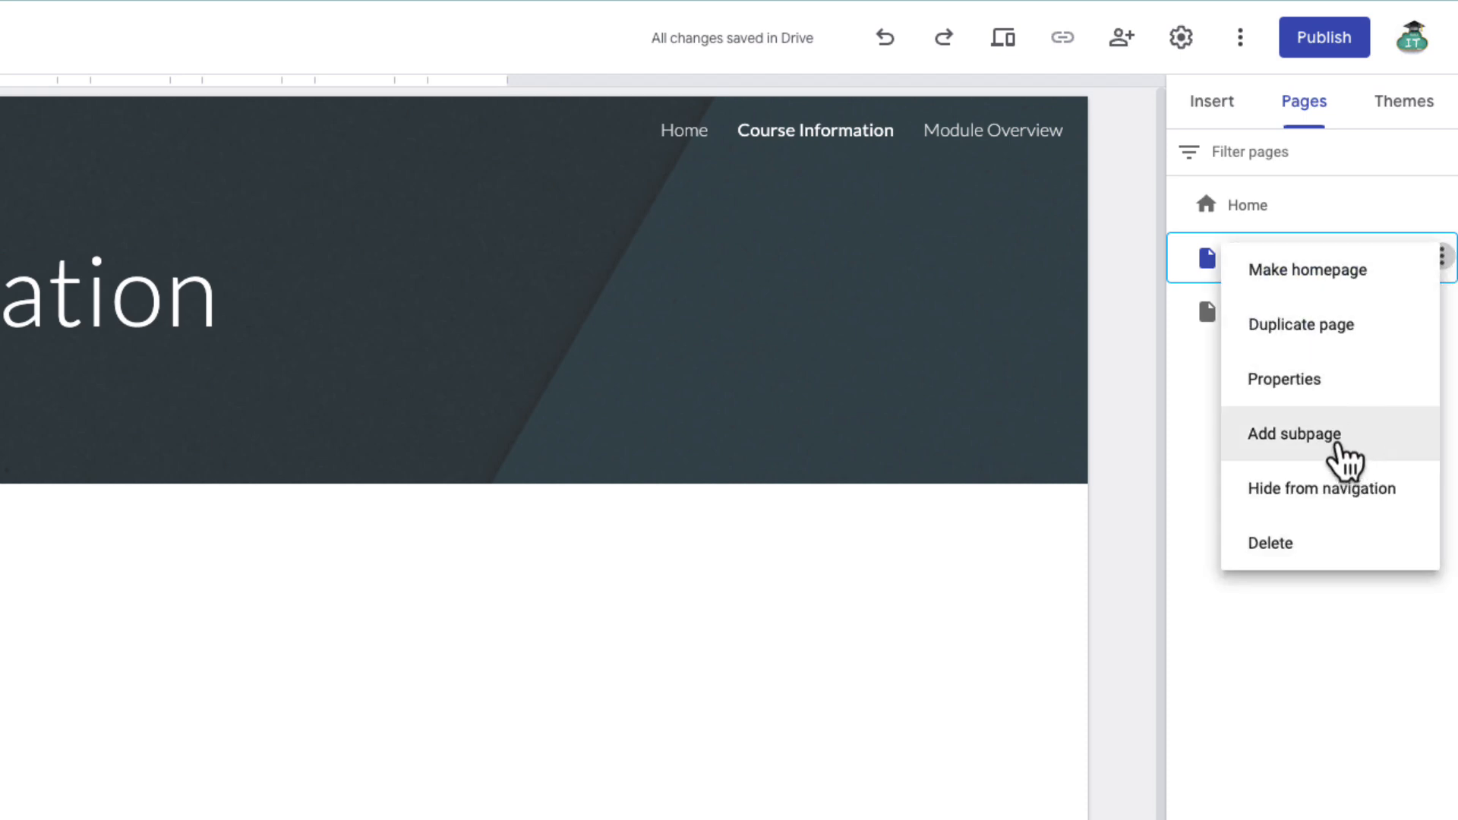
{"action": "left_click", "coordinate": [1338, 446]}
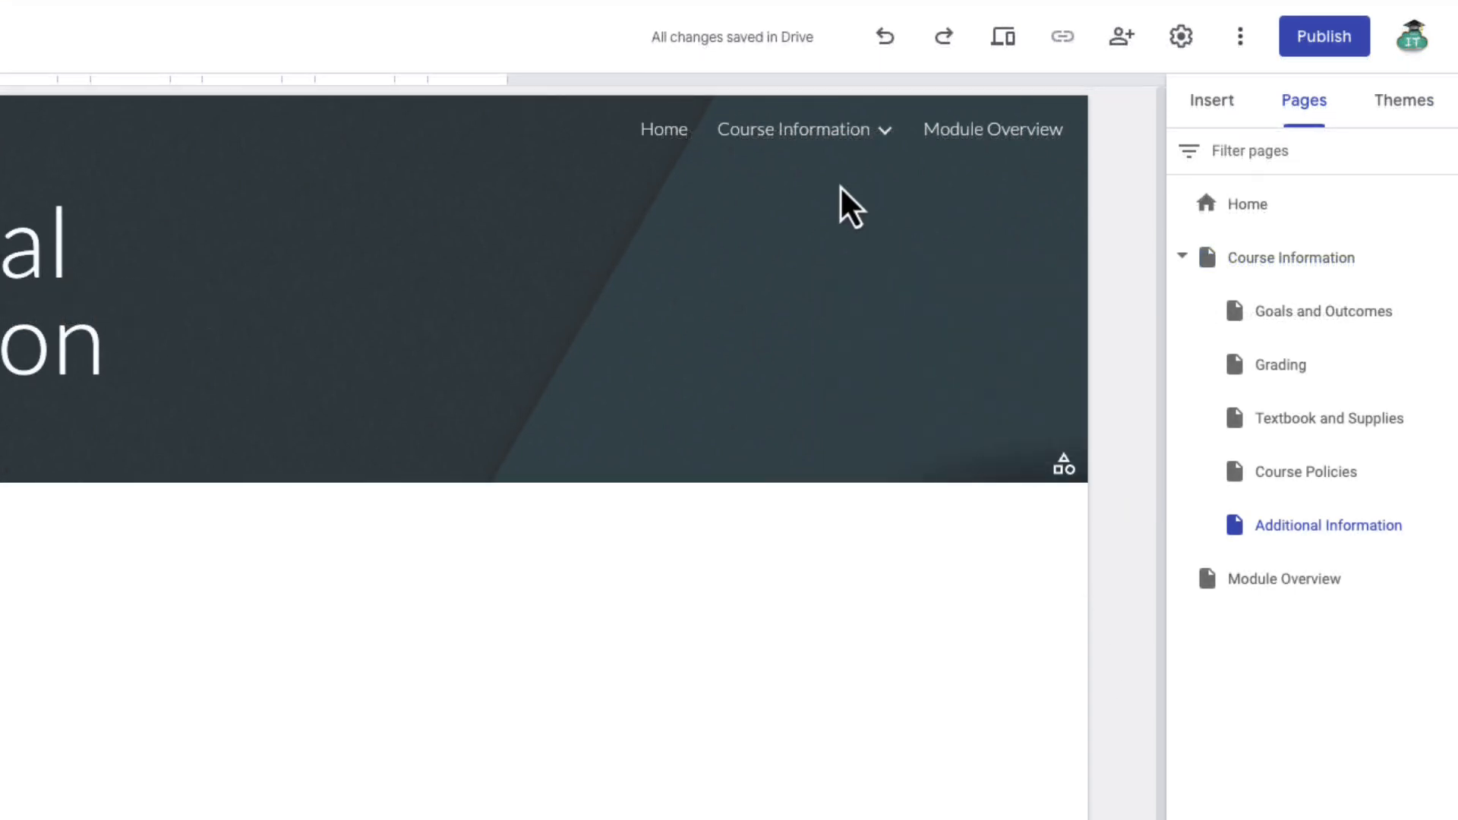
{"action": "mouse_move", "coordinate": [843, 147]}
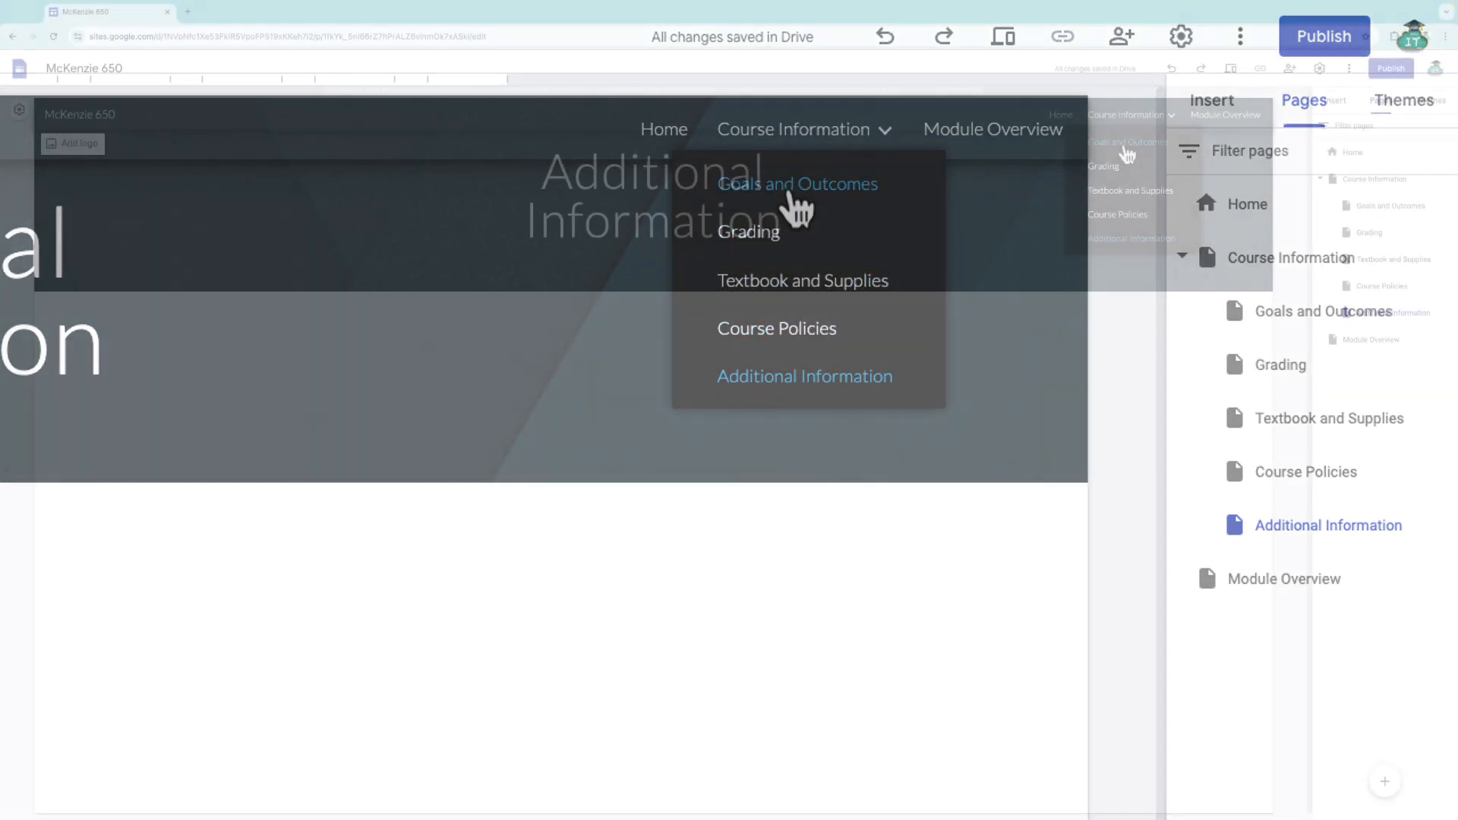
Widen the Goals and Outcomes title box on both sides so it fits one line.
{"action": "left_click", "coordinate": [1127, 148]}
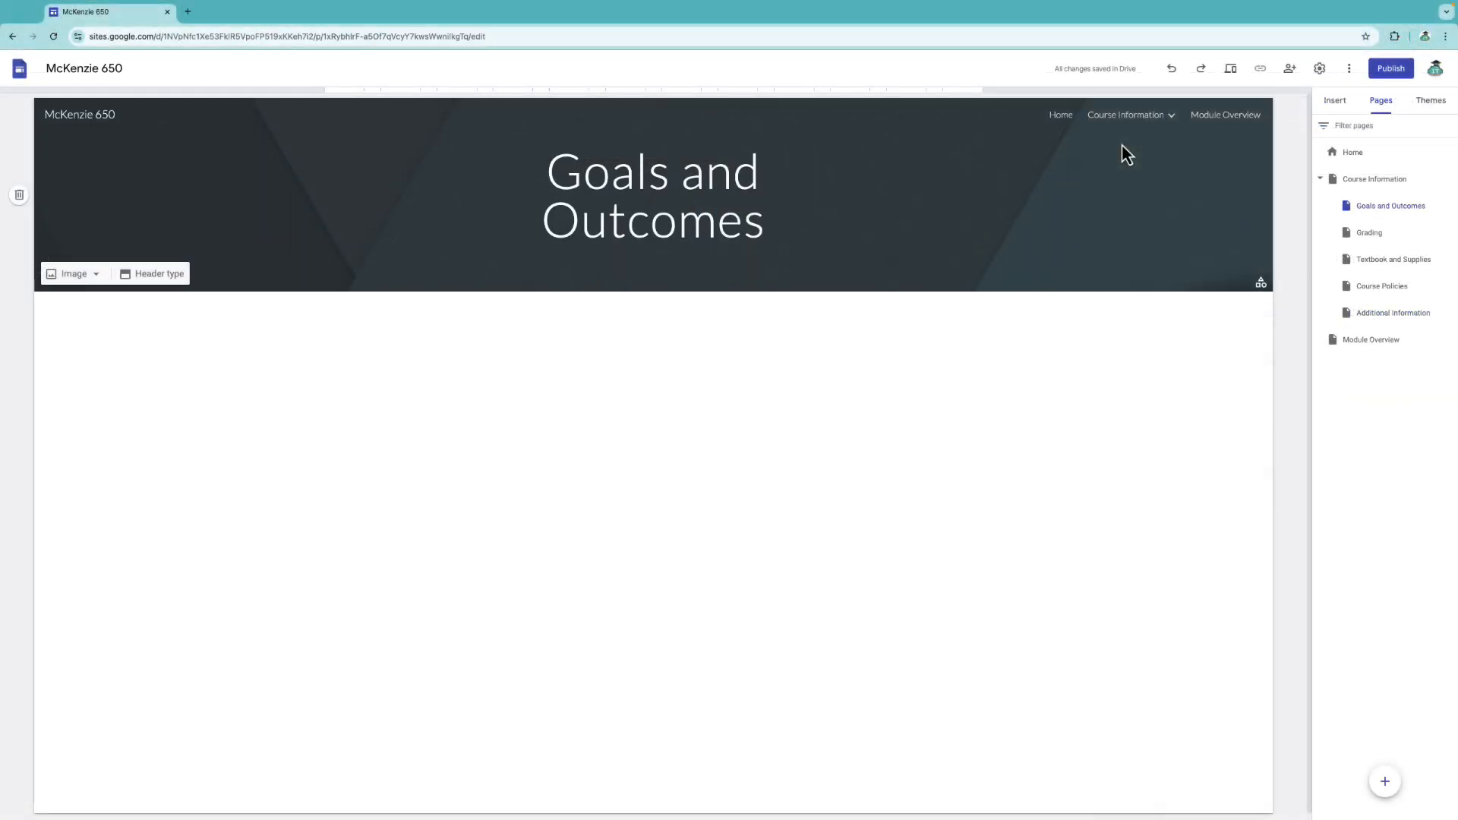
{"action": "left_click", "coordinate": [638, 218]}
{"action": "left_click_drag", "start_coordinate": [872, 194], "coordinate": [988, 199]}
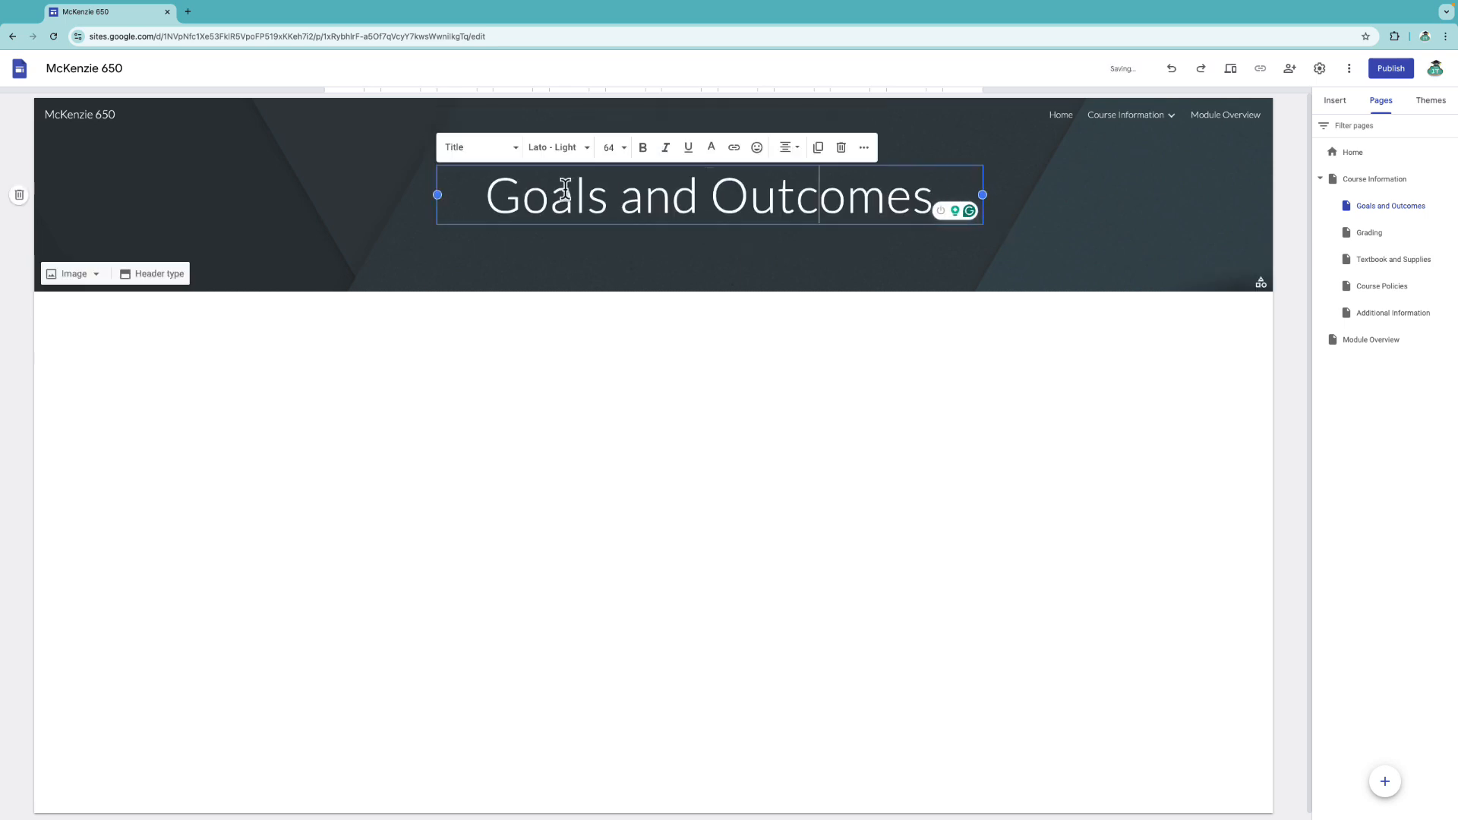
{"action": "left_click_drag", "start_coordinate": [433, 196], "coordinate": [326, 195]}
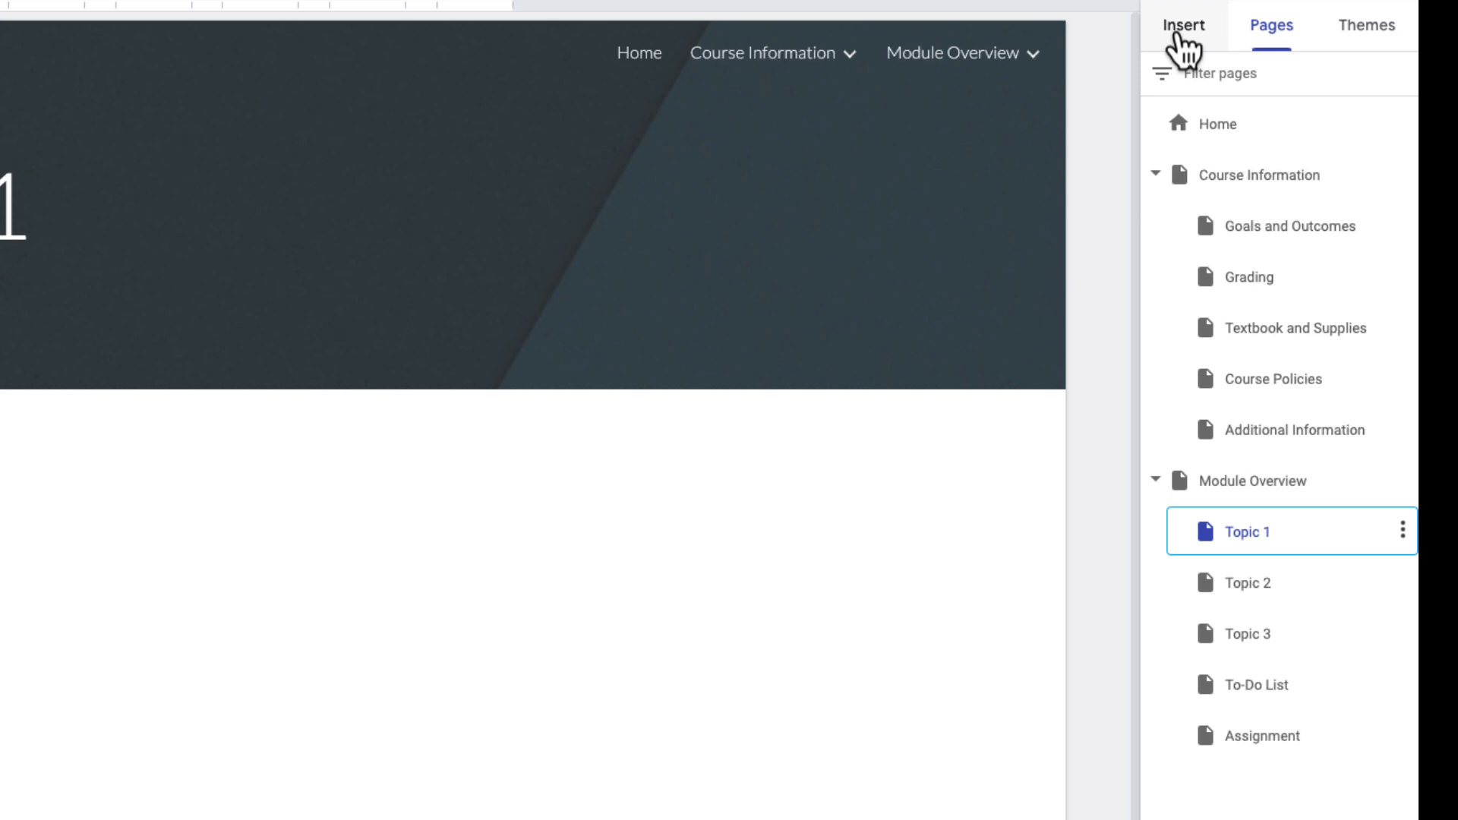
Embed the EDIT 650 Course Orientation file from Drive's EDIT 650 > Topic 1 folder.
{"action": "left_click", "coordinate": [1184, 31]}
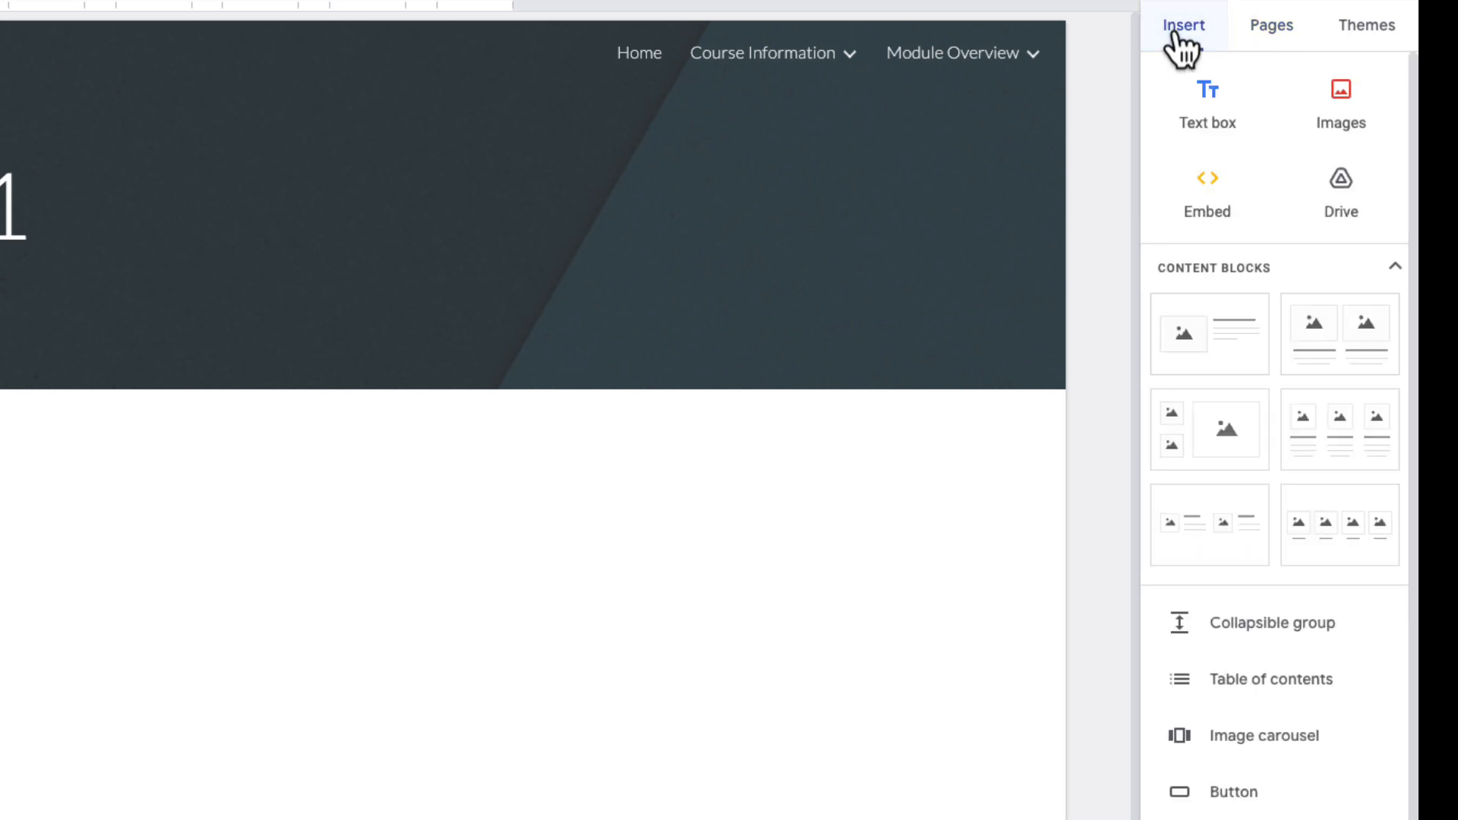
{"action": "left_click", "coordinate": [1356, 217]}
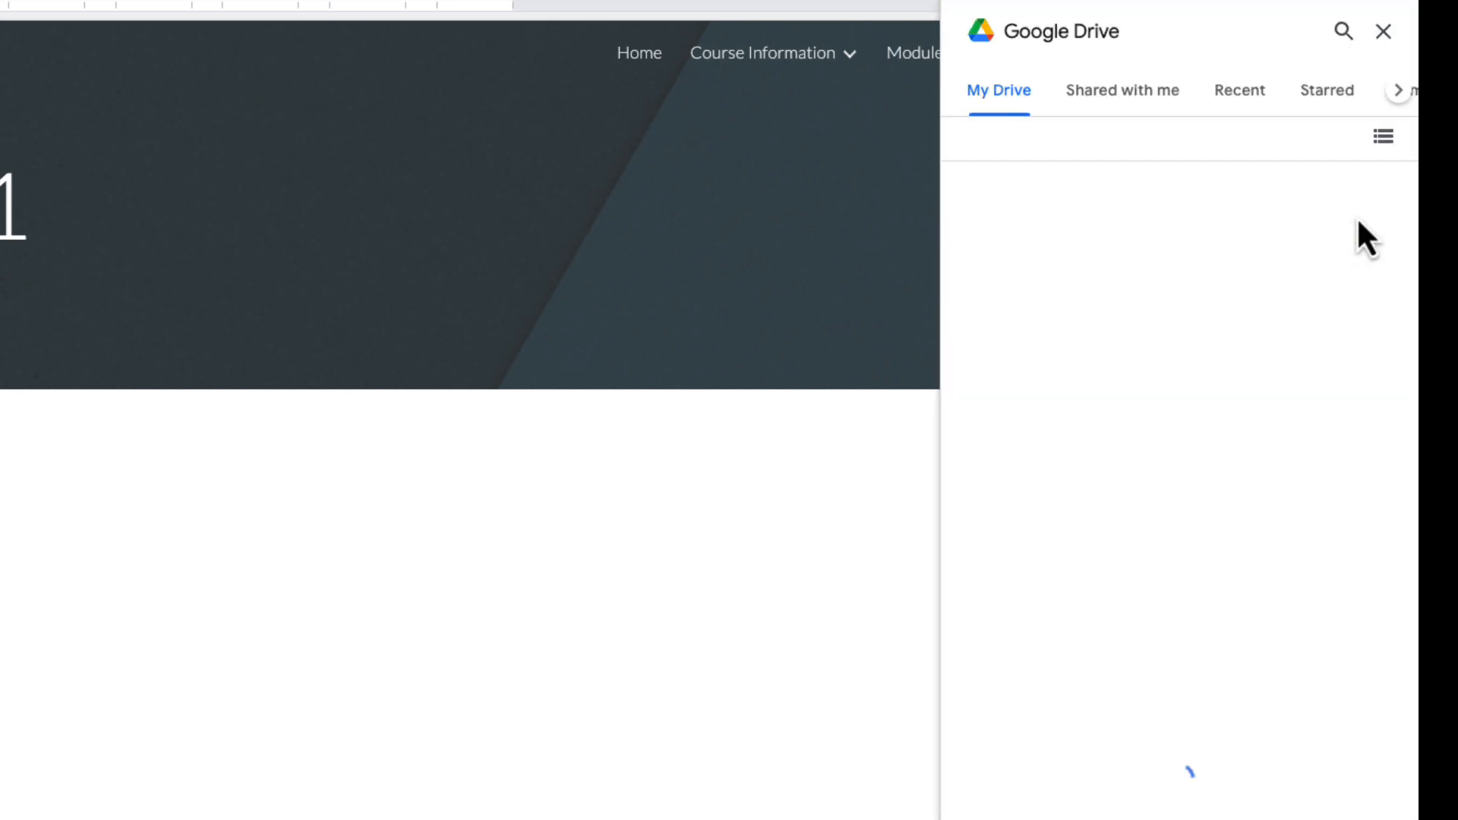
{"action": "double_click", "coordinate": [1058, 243]}
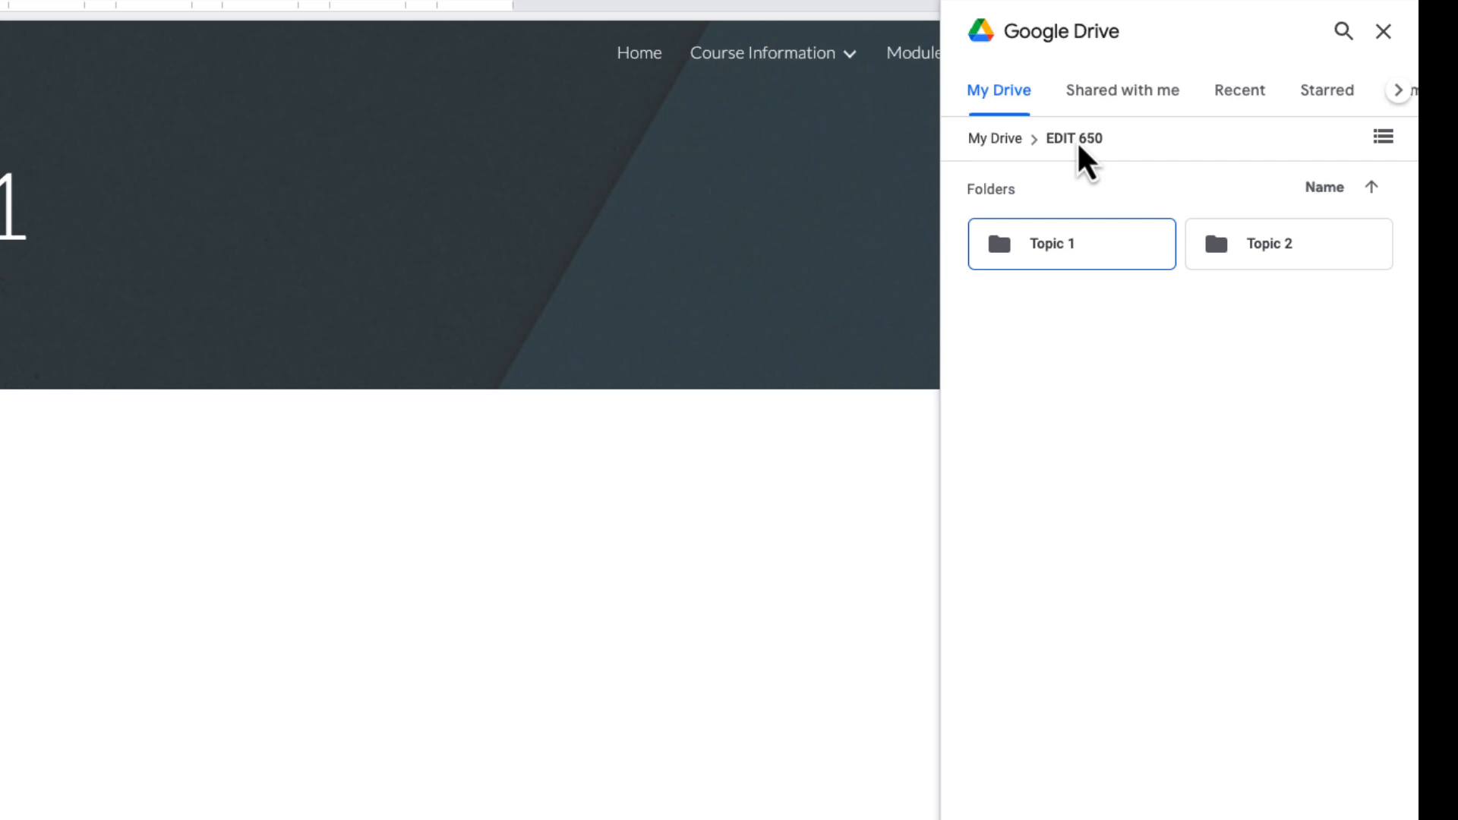
{"action": "key", "text": "Return"}
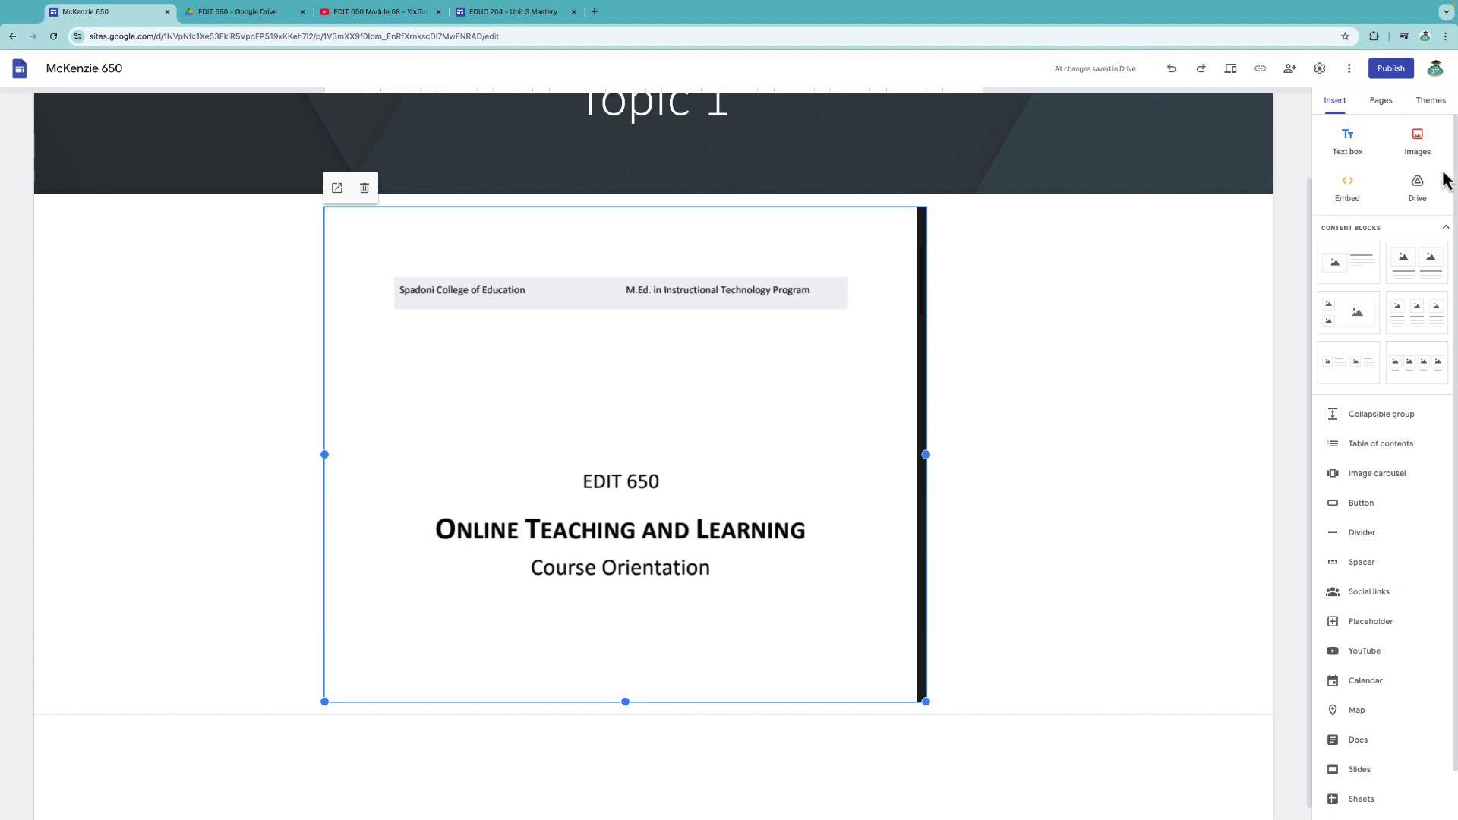
Publish the site at mckenzie-650, view the live page, then return to the editor.
{"action": "left_click", "coordinate": [1391, 69]}
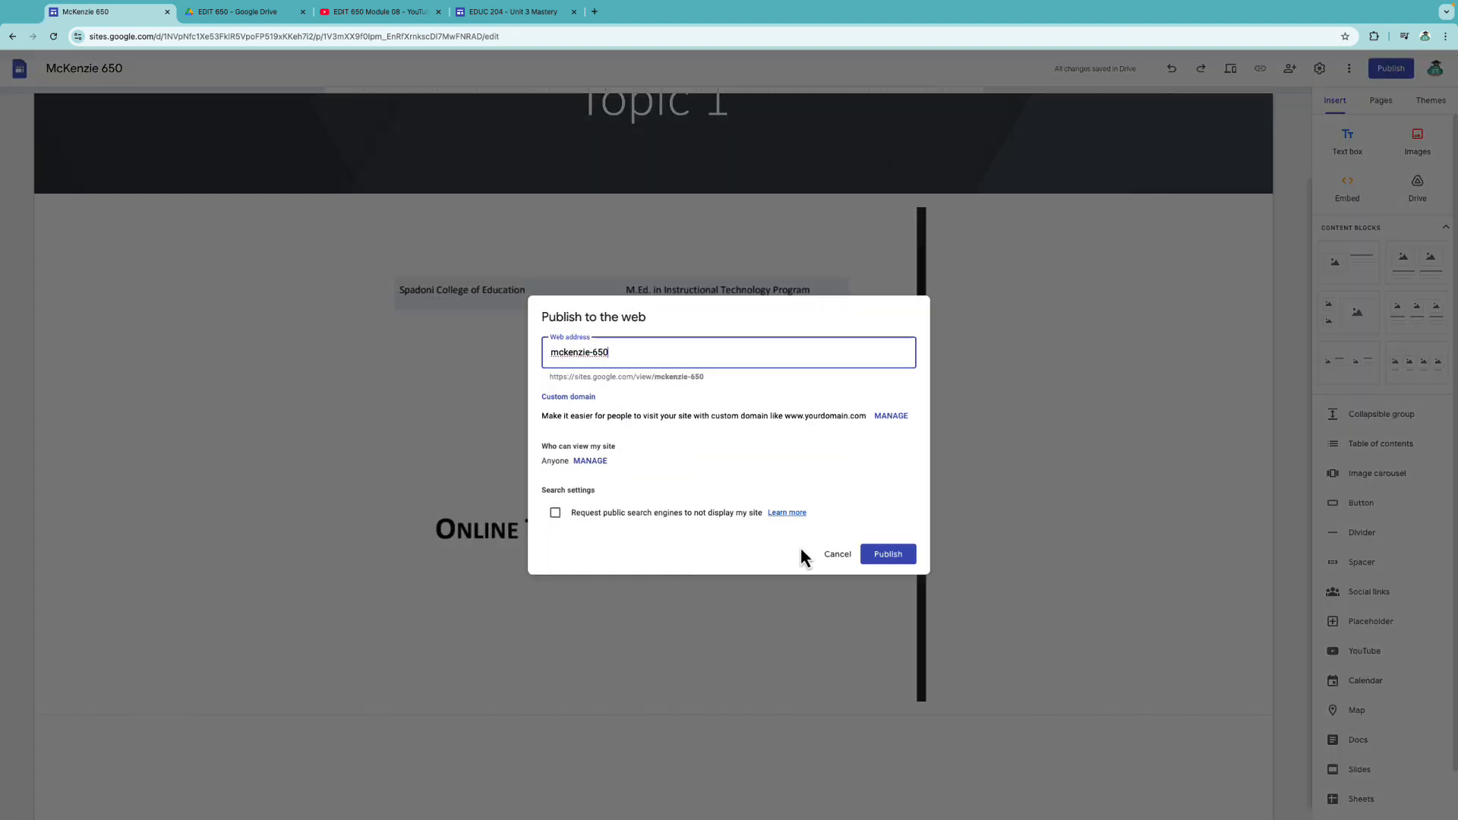
{"action": "left_click", "coordinate": [889, 560]}
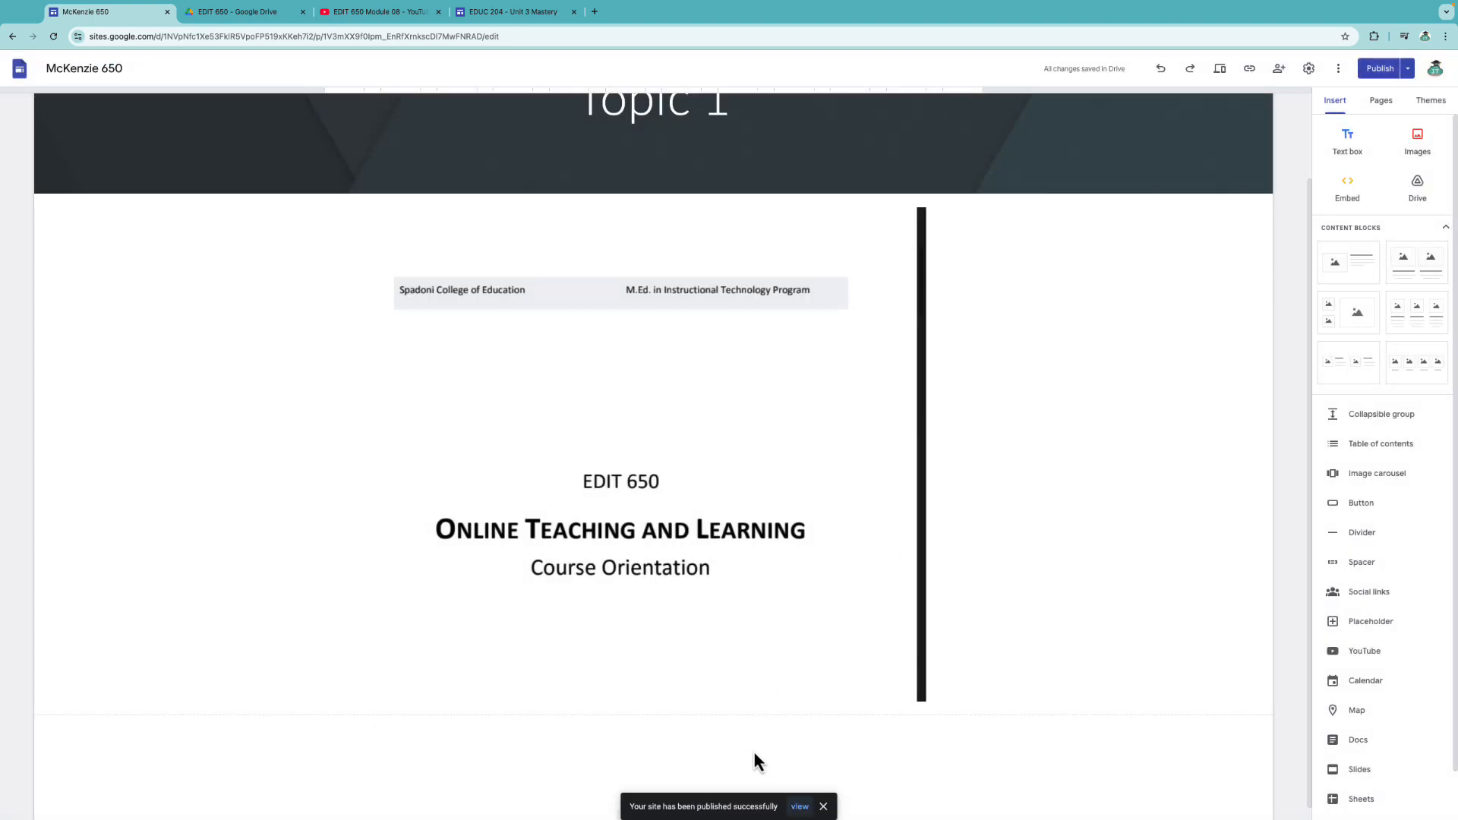
{"action": "left_click", "coordinate": [804, 801]}
{"action": "scroll", "coordinate": [826, 440], "scroll_direction": "down", "scroll_amount": 10}
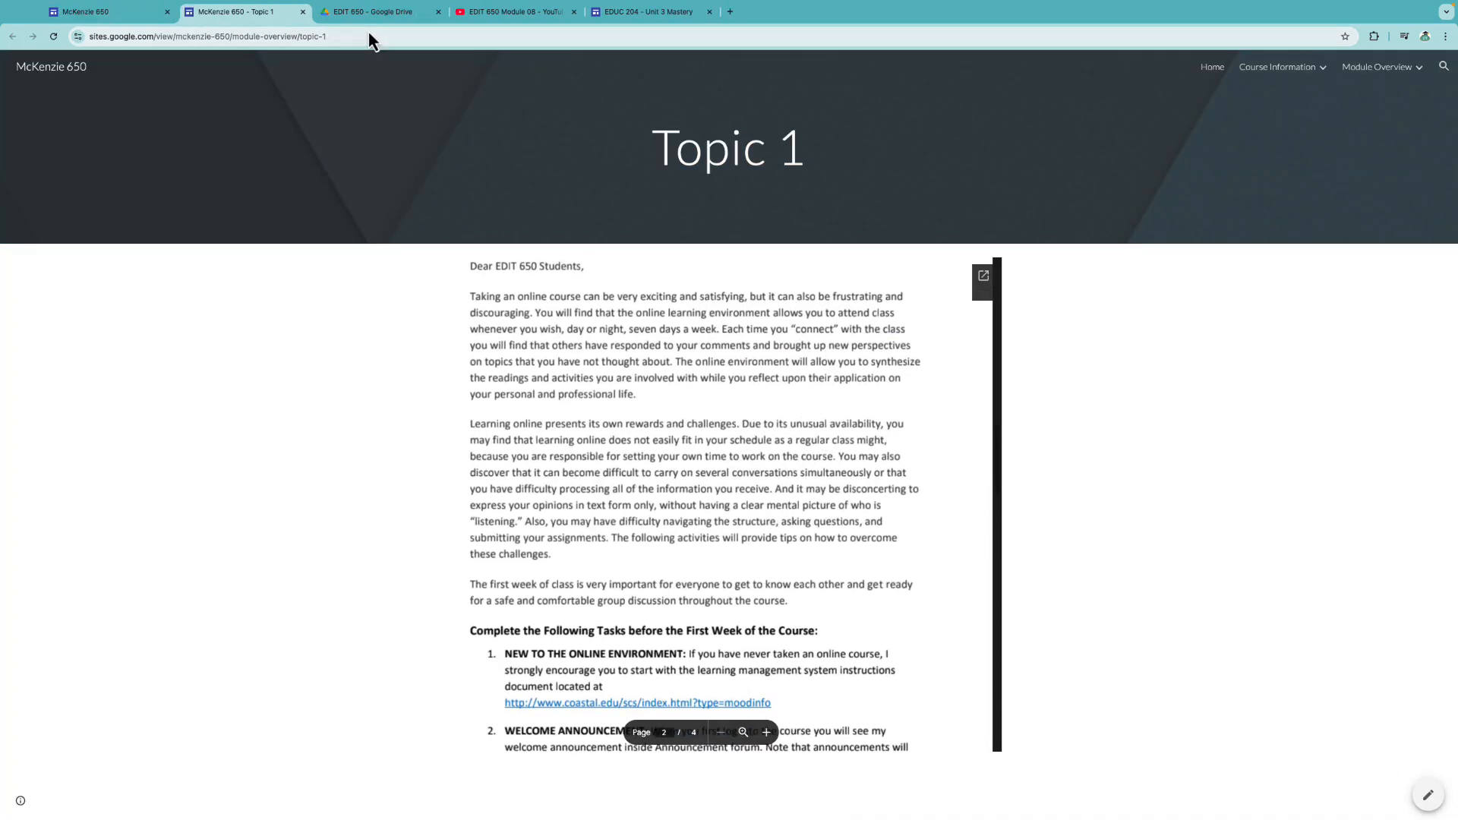
{"action": "left_click", "coordinate": [120, 12]}
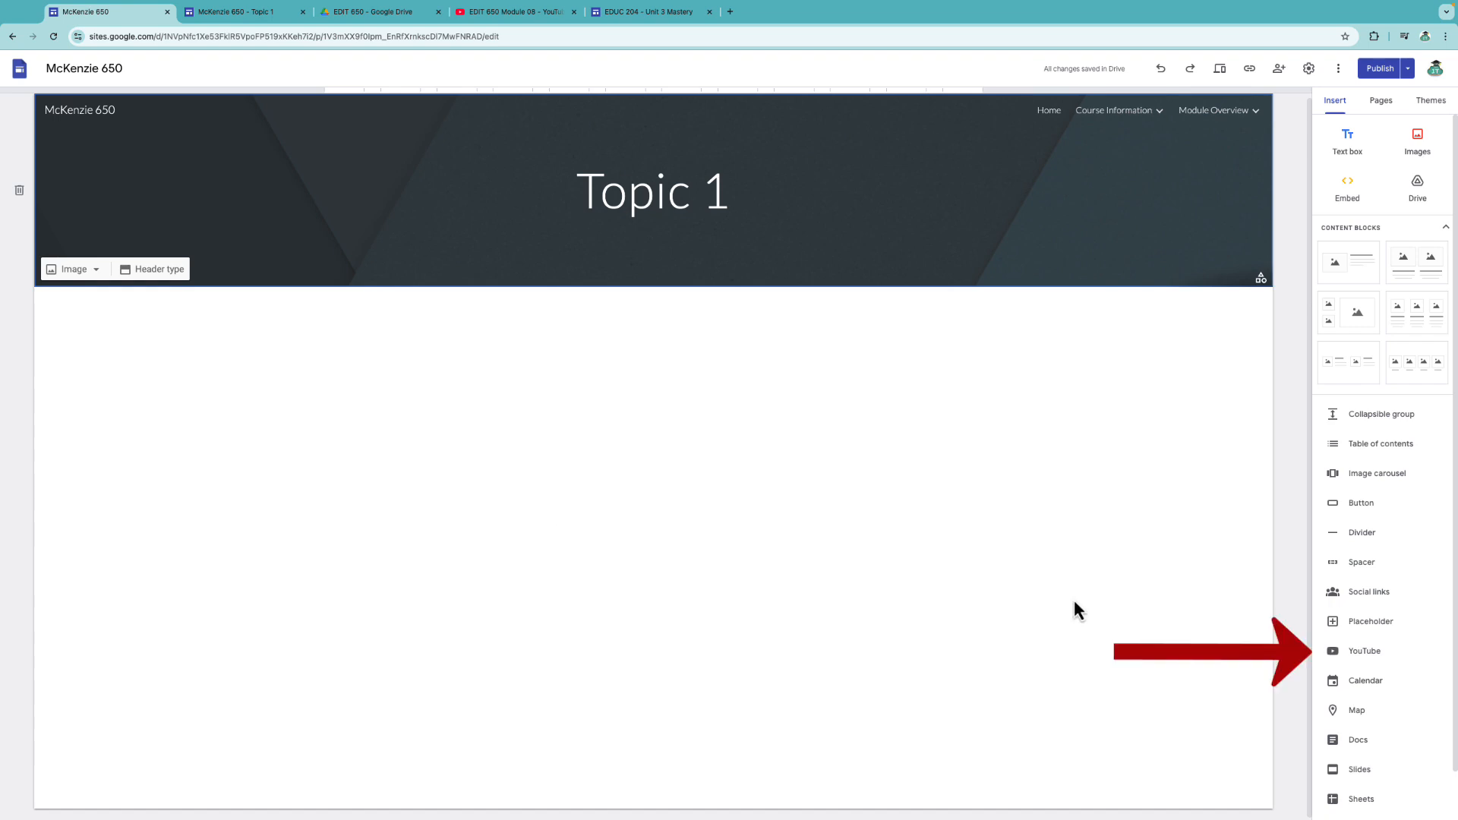
Embed the EDIT 650 Module 08 YouTube video on Topic 1 from its pasted URL, then enlarge it.
{"action": "left_click", "coordinate": [1356, 656]}
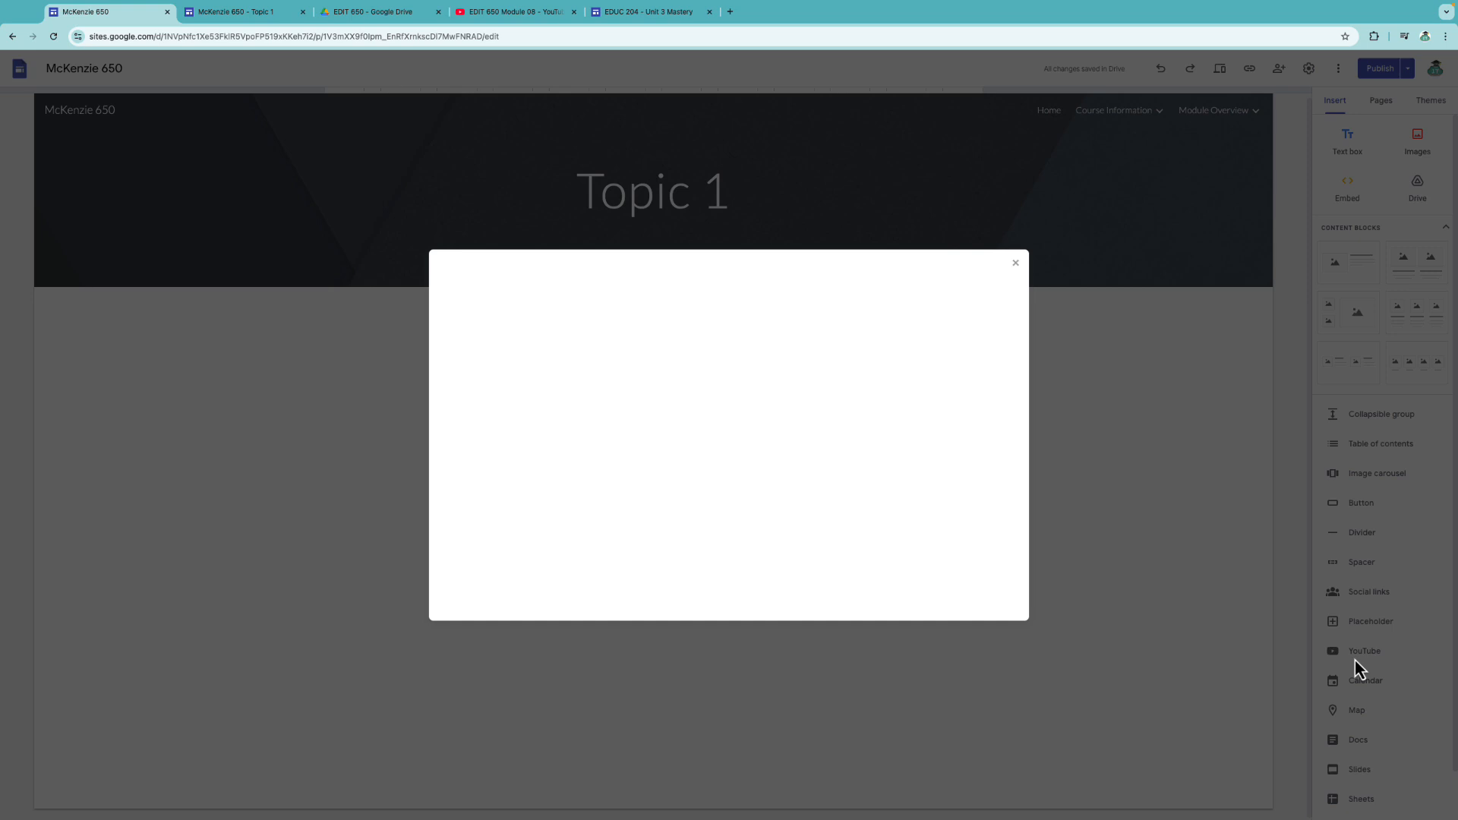
{"action": "left_click", "coordinate": [512, 14]}
{"action": "left_click_drag", "start_coordinate": [248, 35], "coordinate": [93, 39]}
{"action": "key", "text": "ctrl+c"}
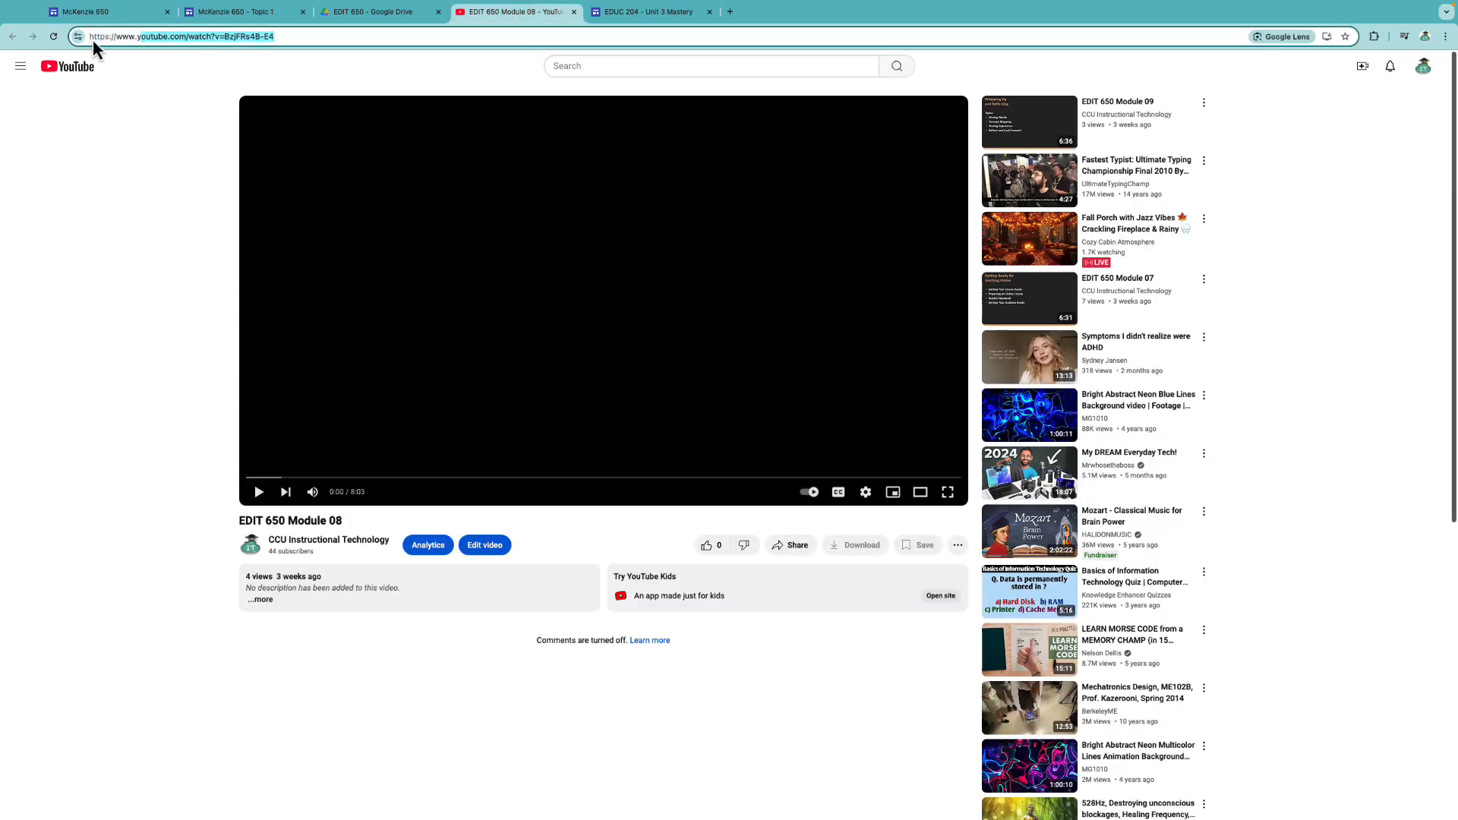
{"action": "left_click", "coordinate": [84, 15]}
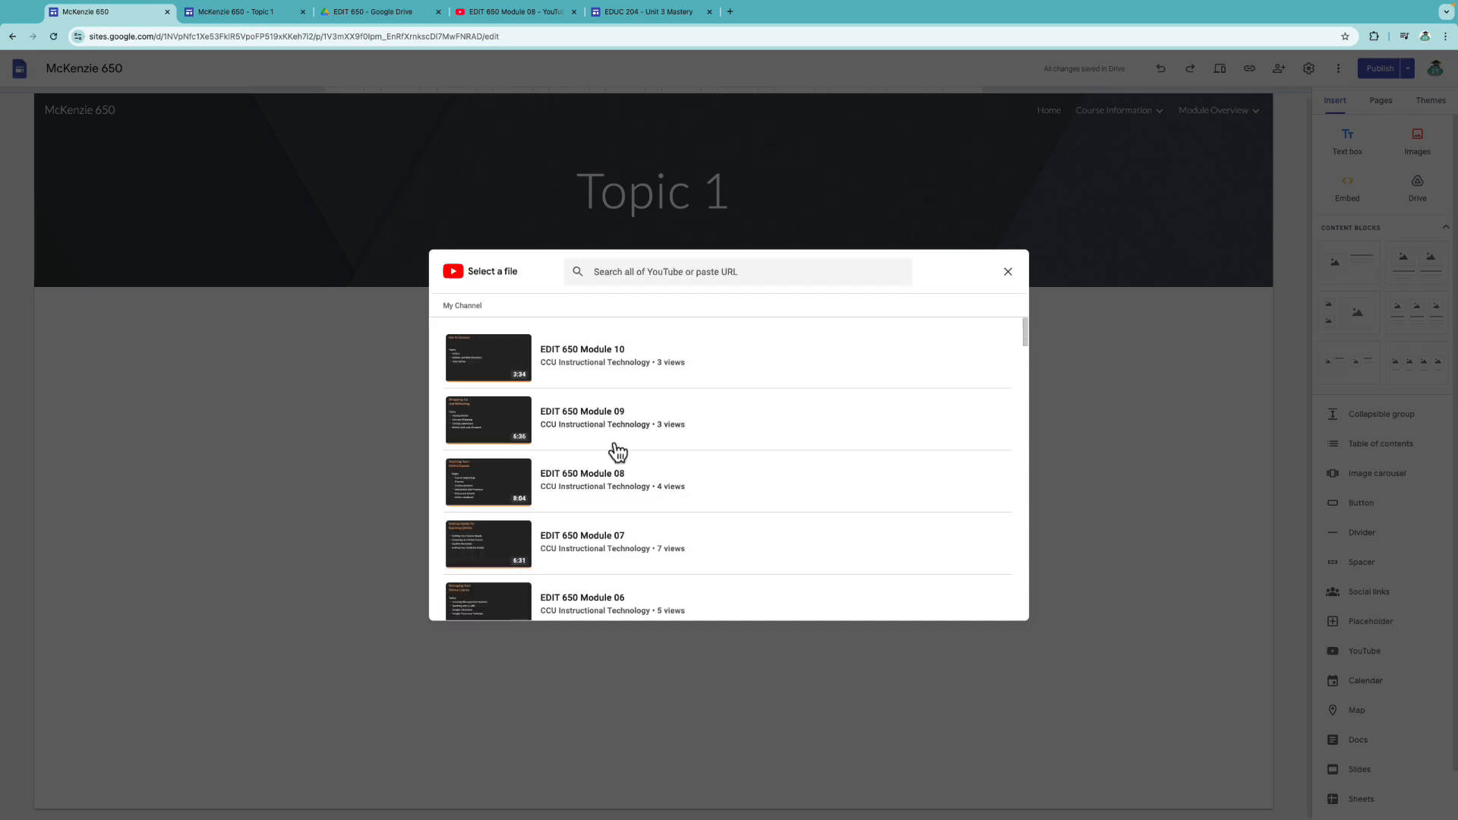
{"action": "left_click", "coordinate": [660, 278]}
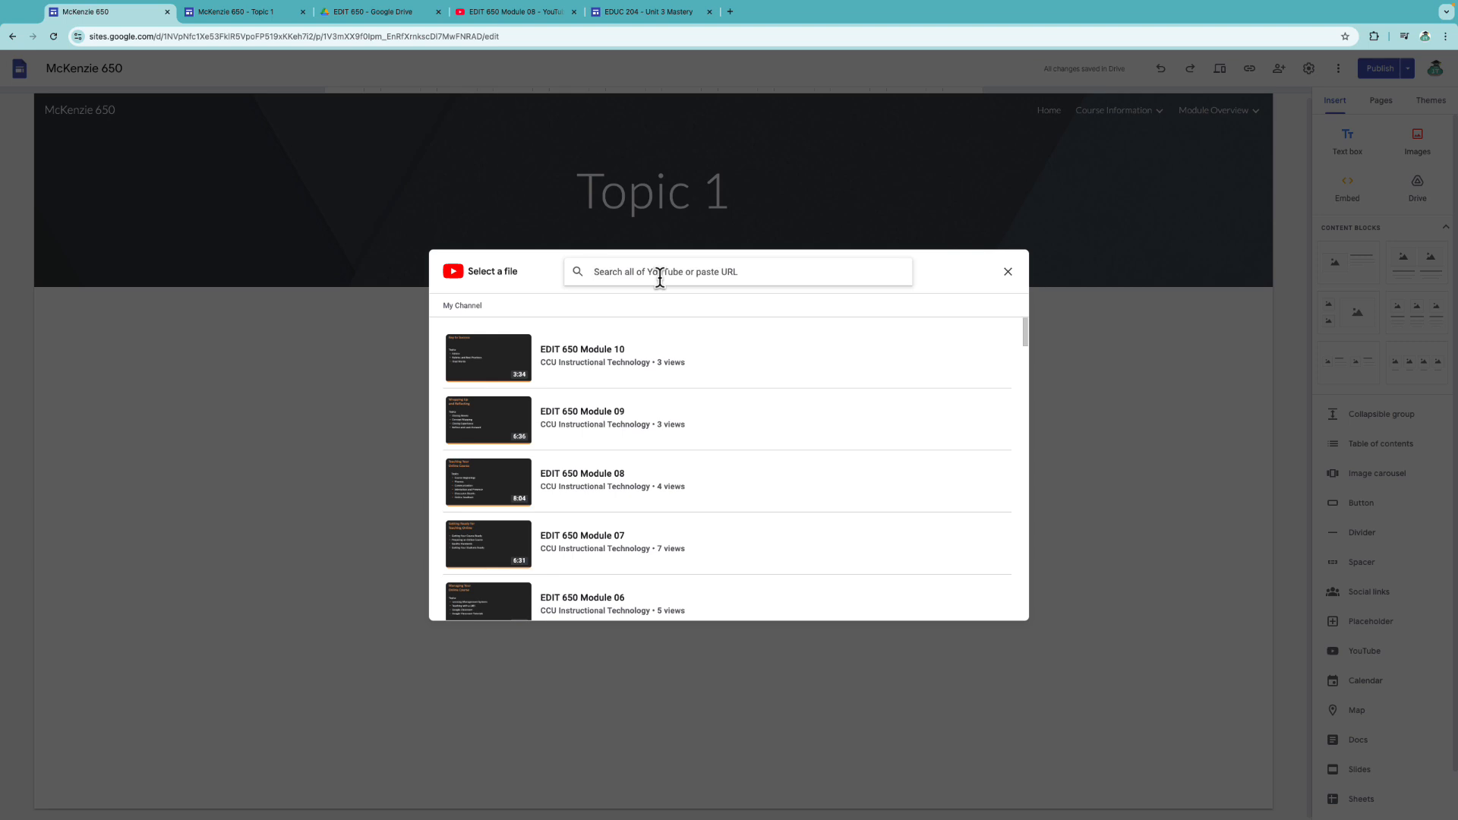
{"action": "key", "text": "ctrl+v"}
{"action": "key", "text": "Return"}
{"action": "left_click", "coordinate": [807, 371]}
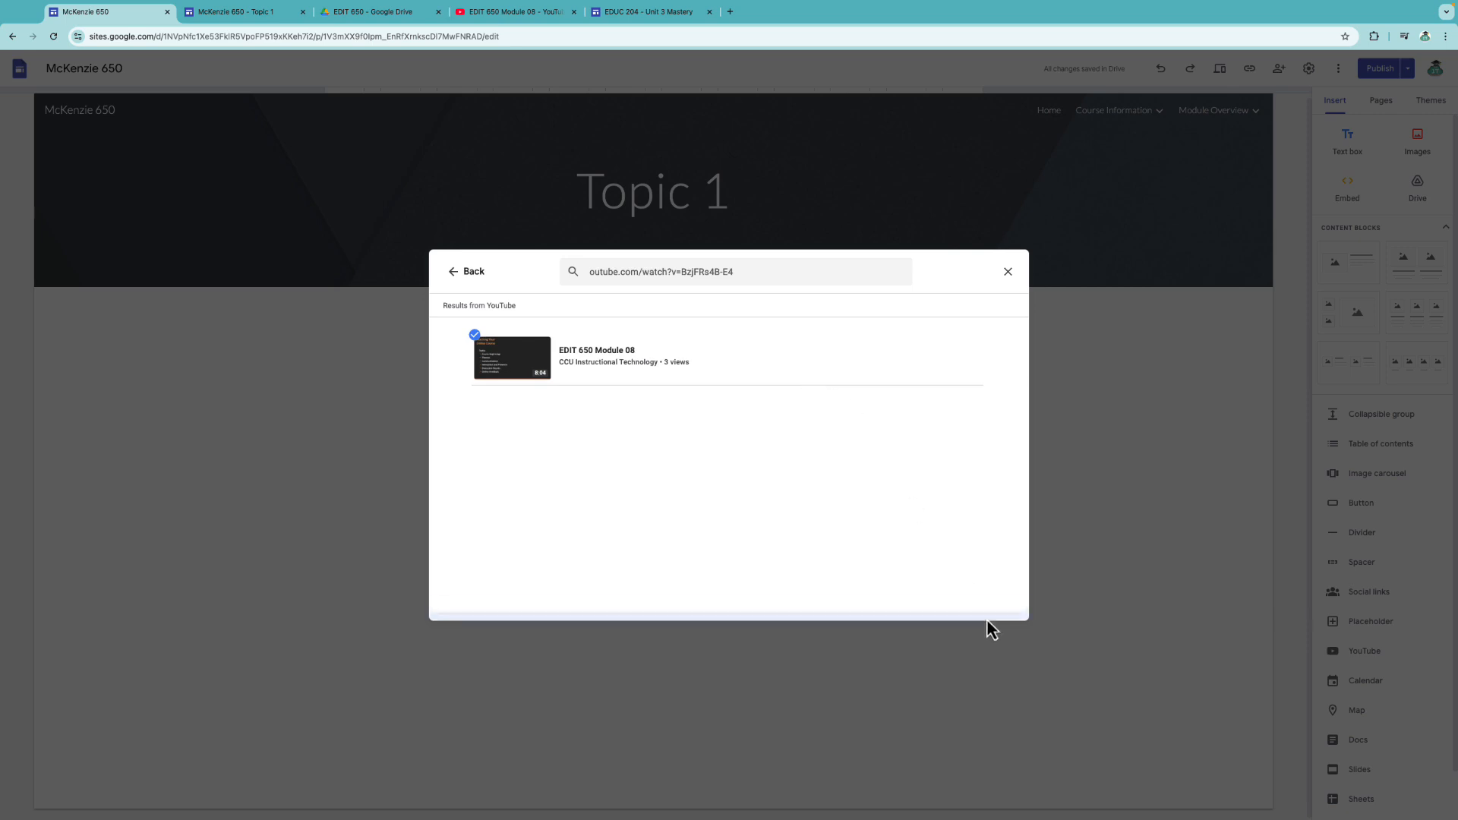
{"action": "left_click", "coordinate": [999, 608]}
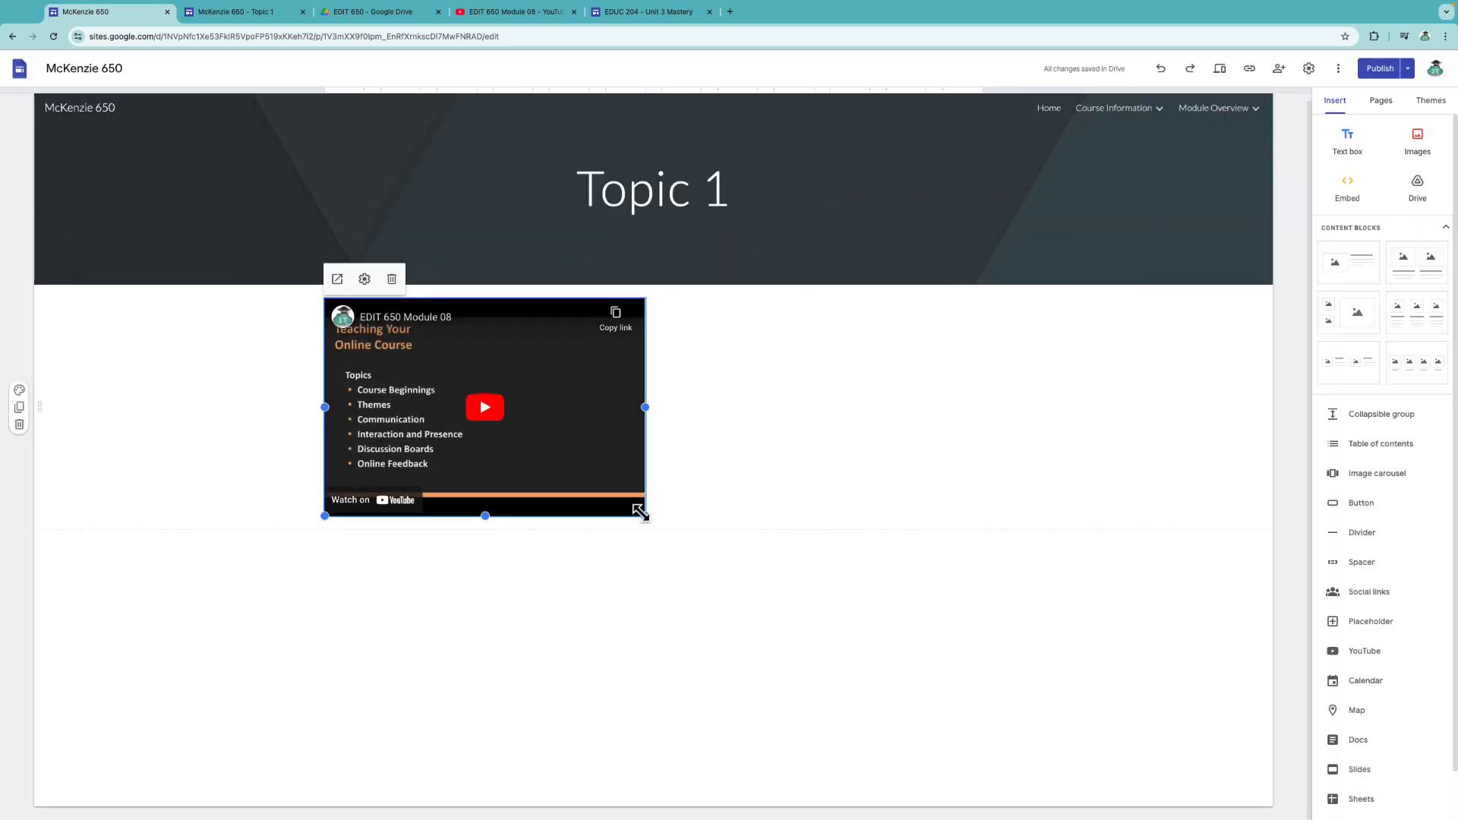
{"action": "left_click_drag", "start_coordinate": [643, 515], "coordinate": [1063, 774]}
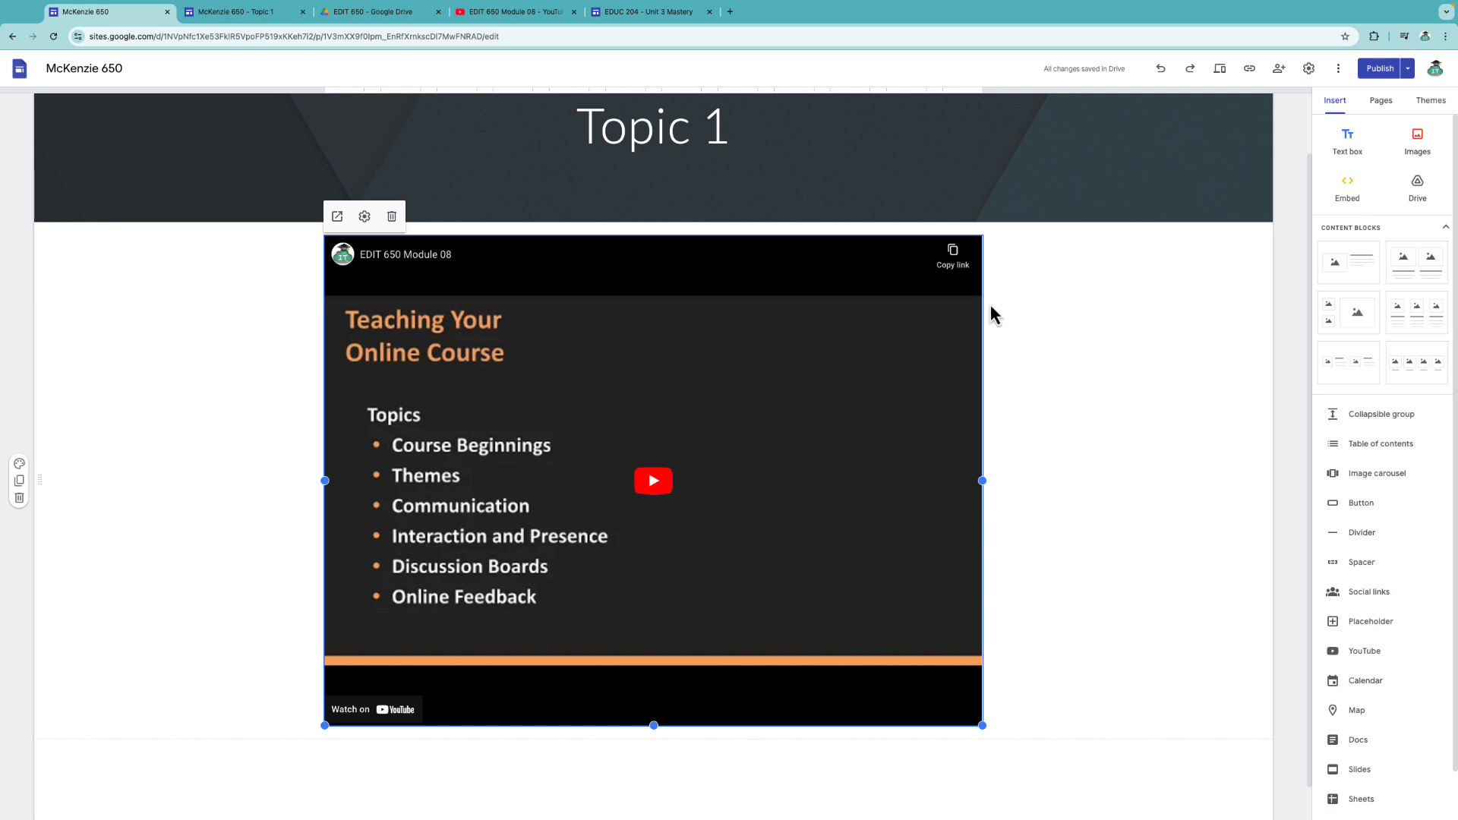
Review the draft changes, publish the site, and open the live version.
{"action": "left_click", "coordinate": [1380, 69]}
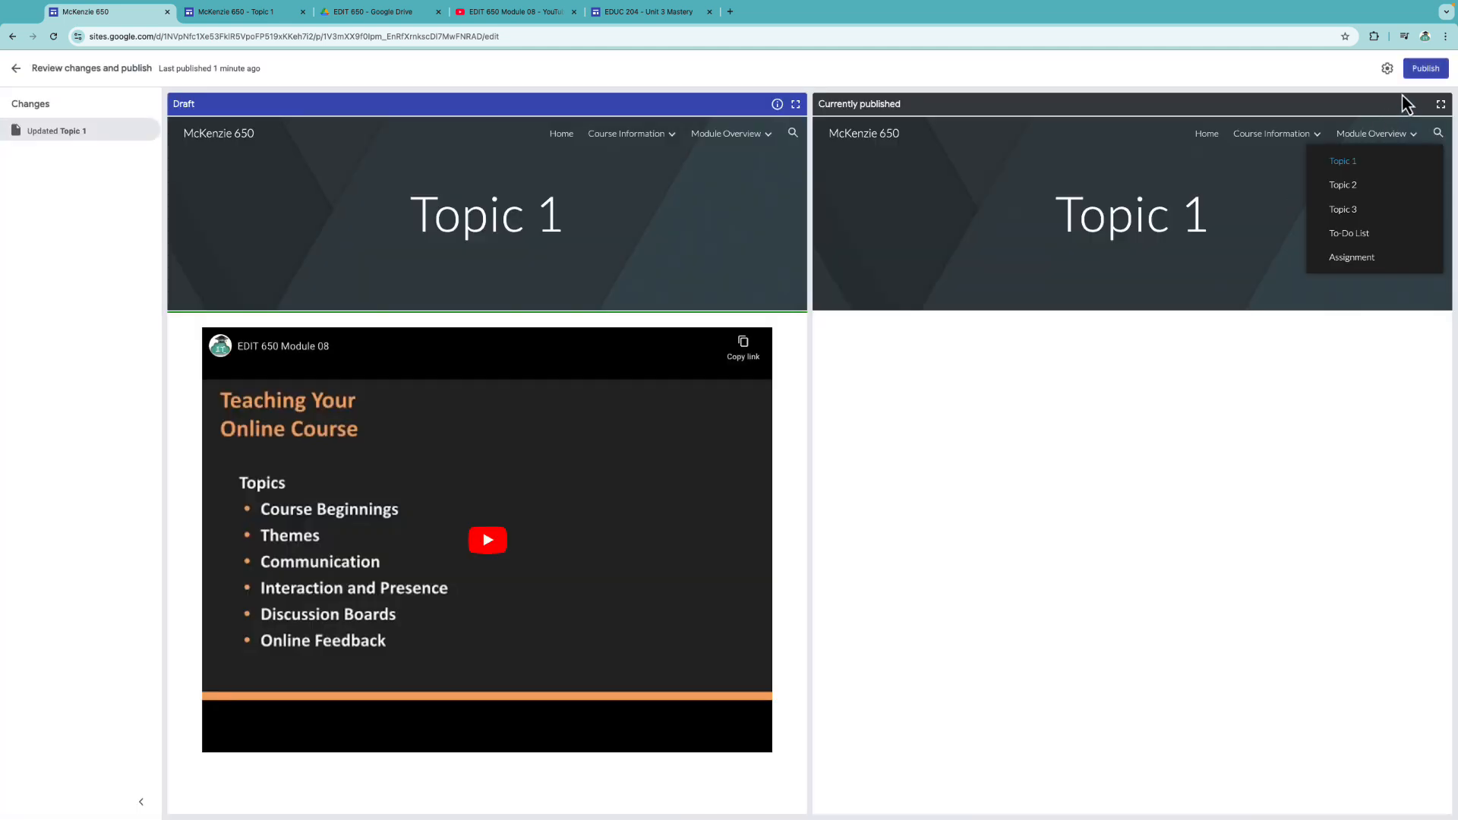
{"action": "left_click", "coordinate": [1425, 68]}
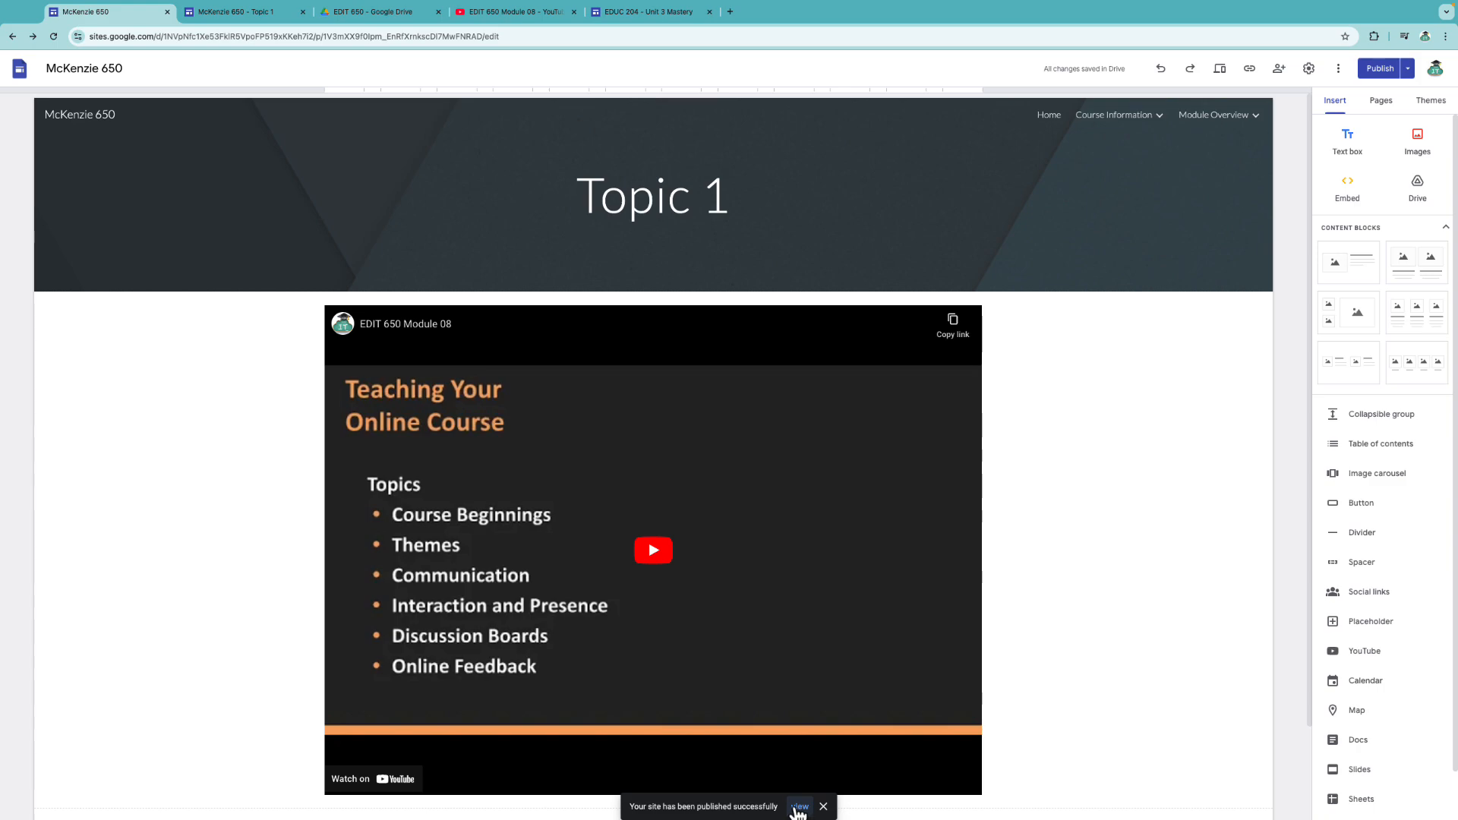
{"action": "left_click", "coordinate": [800, 812]}
Play and pause the video on the live page, then delete the video block from Topic 1.
{"action": "left_click", "coordinate": [726, 503]}
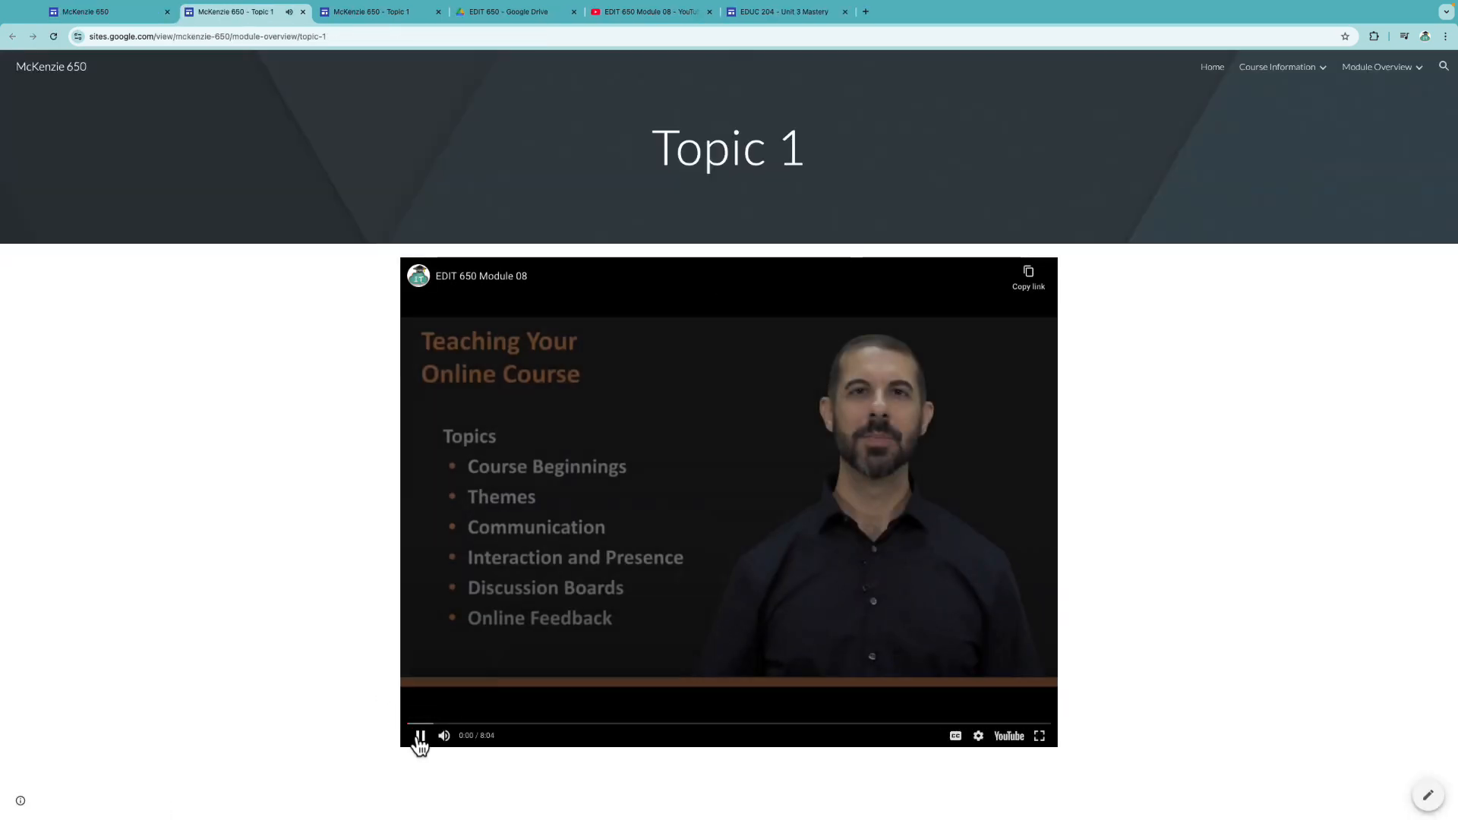
{"action": "left_click", "coordinate": [418, 735]}
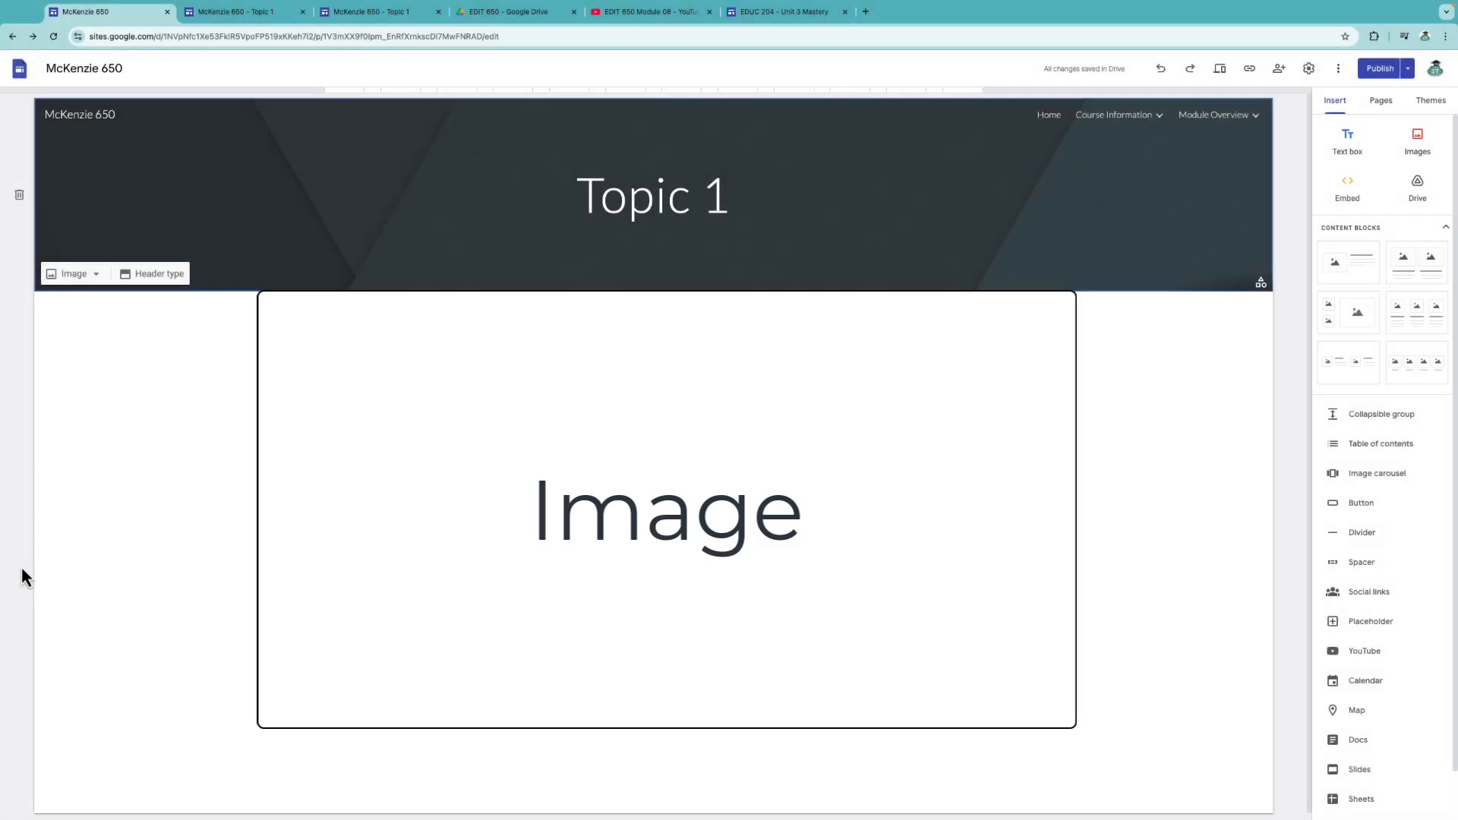
{"action": "key", "text": "Delete"}
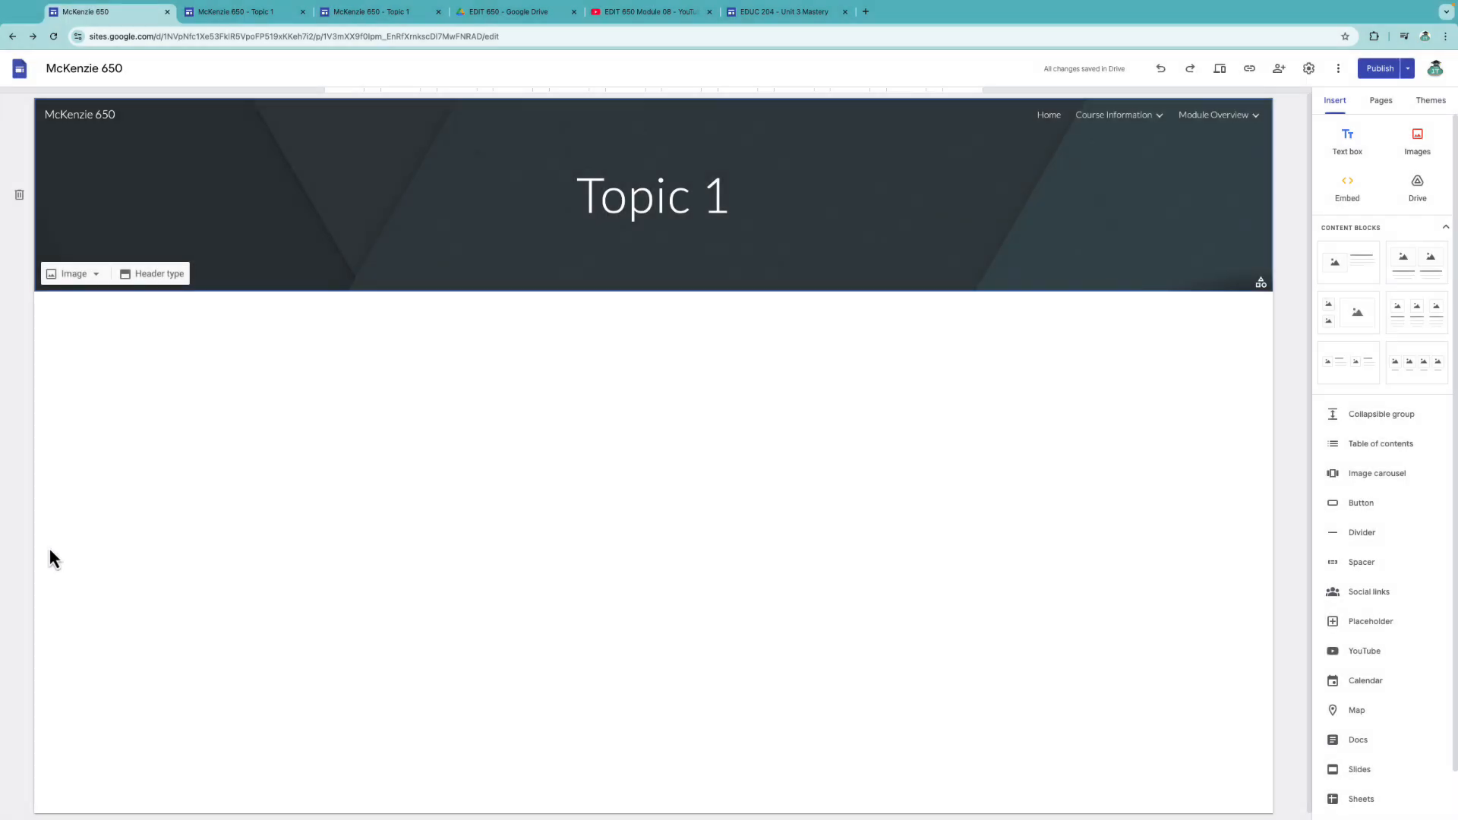
Insert the 02a.png image from Google Drive and enlarge it to about 665 px wide.
{"action": "left_click", "coordinate": [1431, 157]}
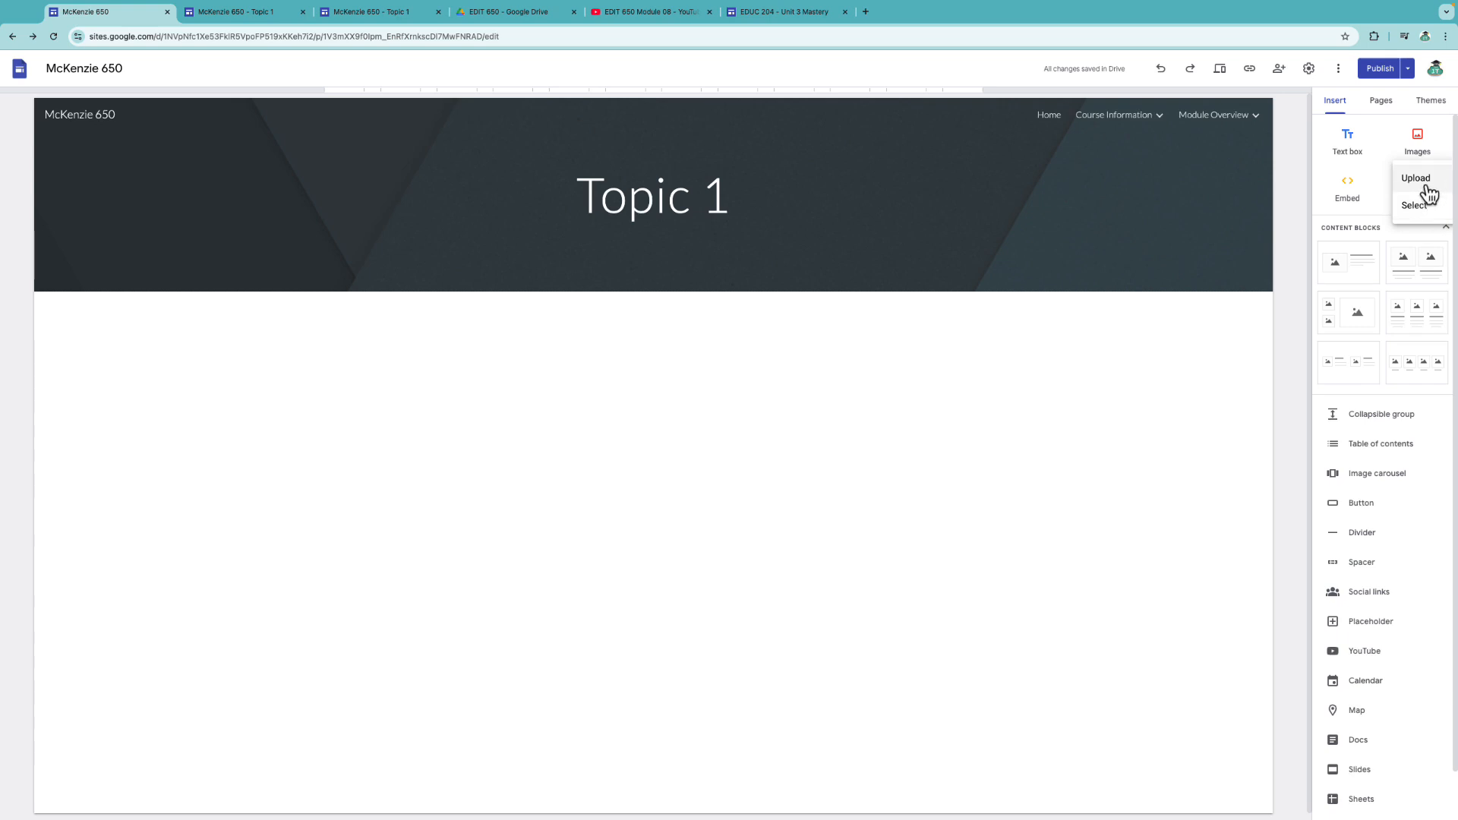
{"action": "left_click", "coordinate": [1422, 204]}
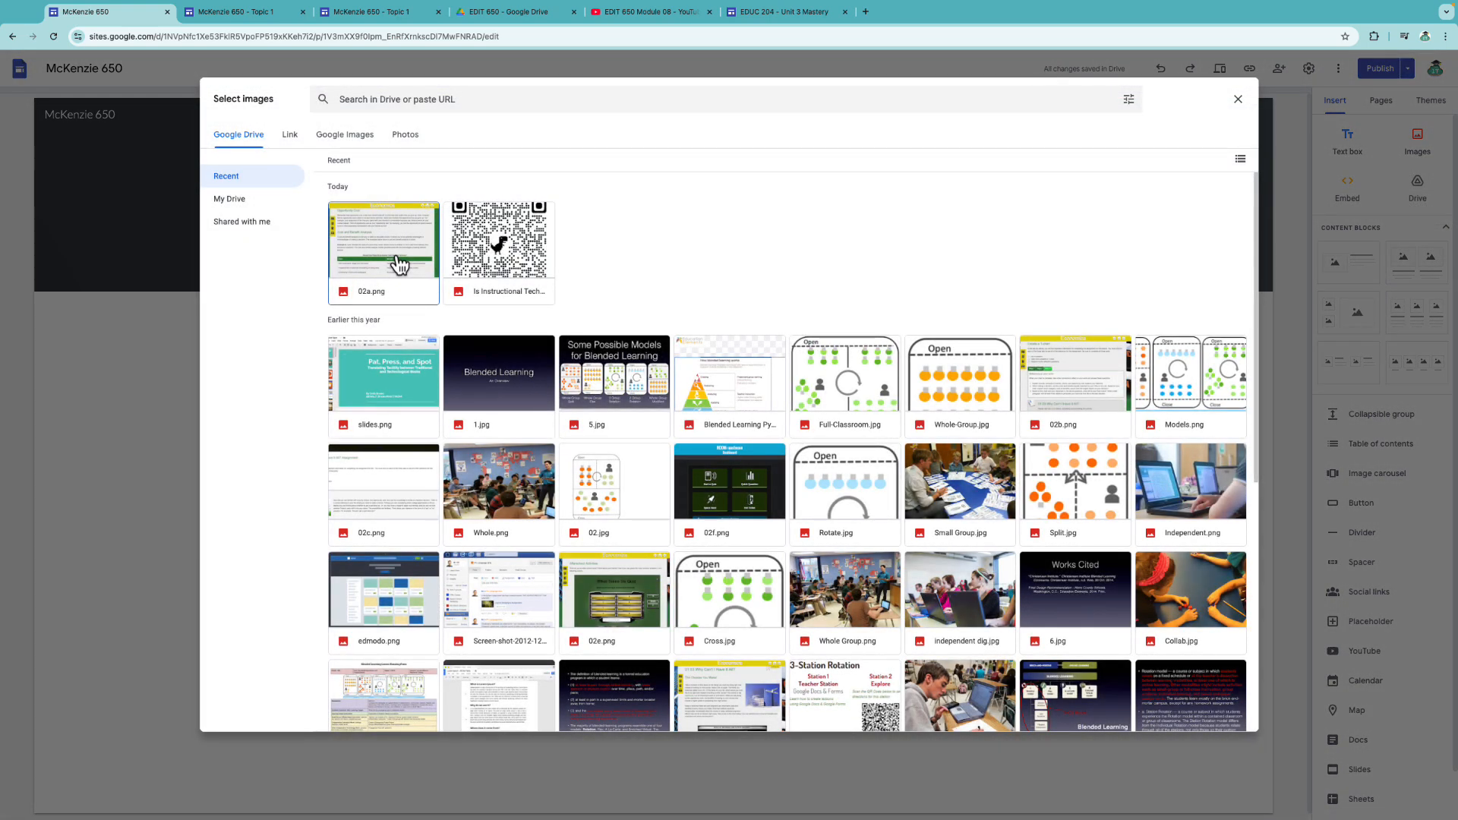
{"action": "left_click", "coordinate": [399, 265]}
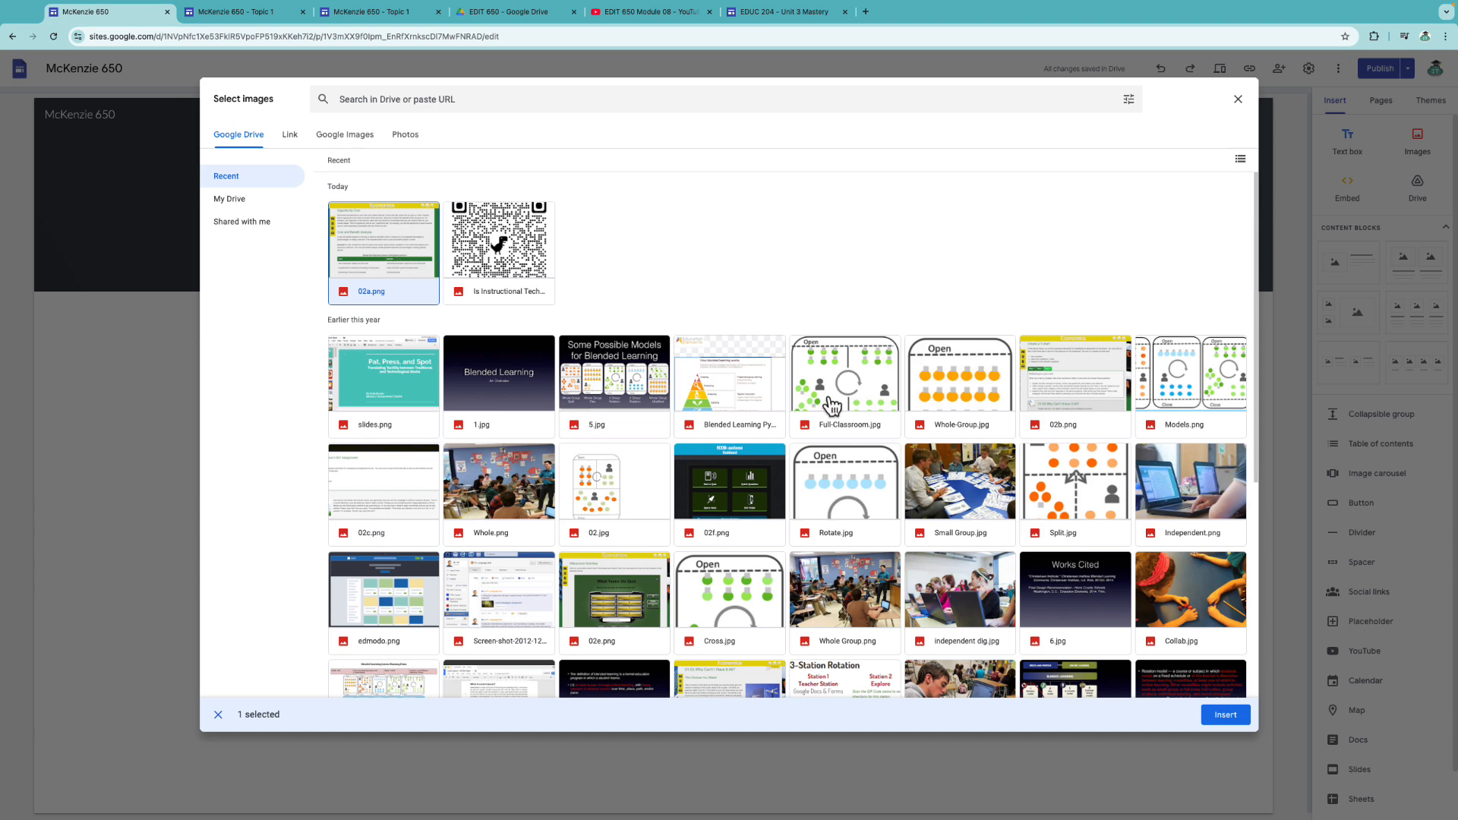
{"action": "left_click", "coordinate": [1224, 717]}
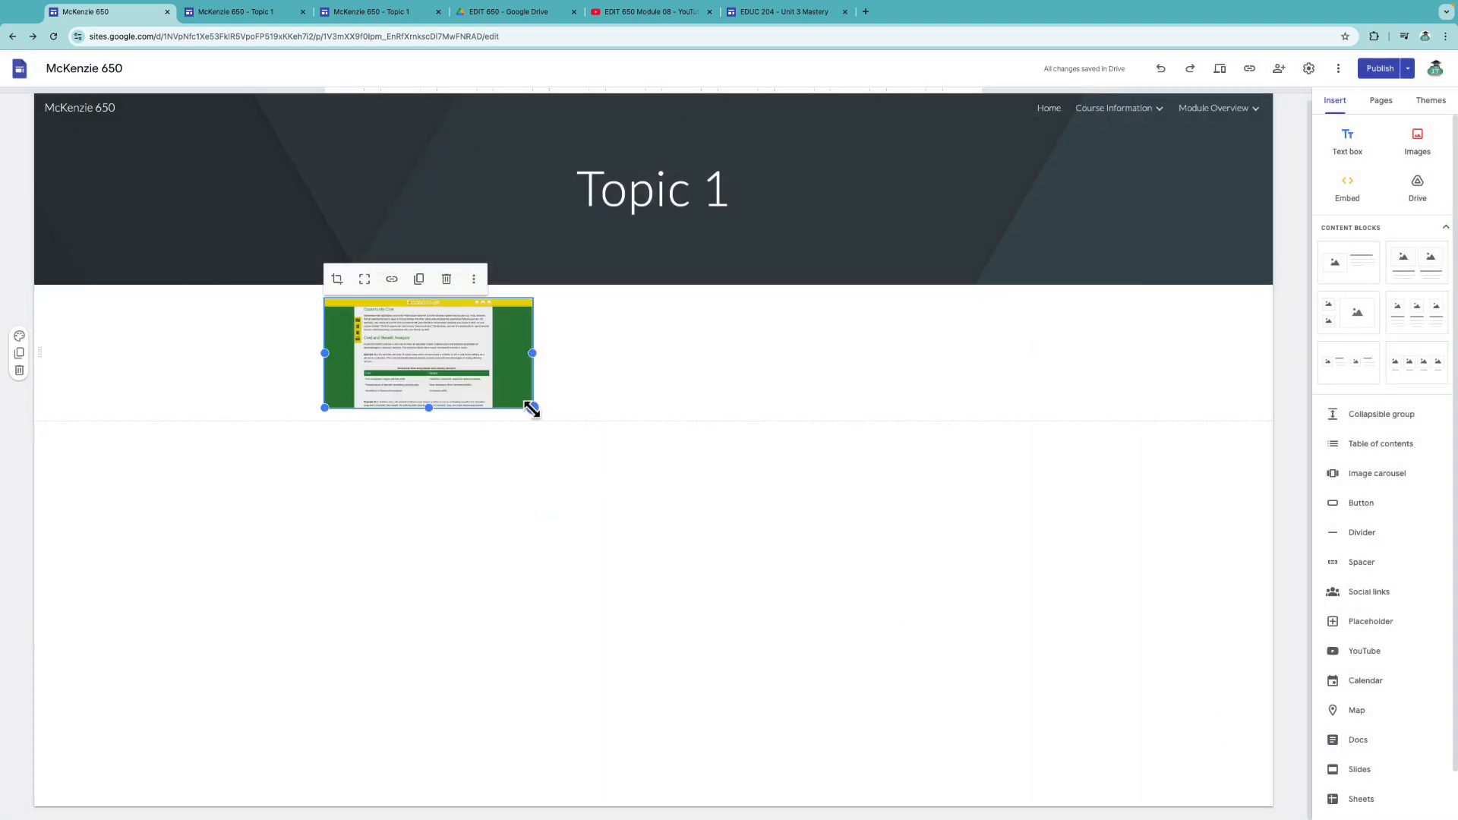
{"action": "left_click_drag", "start_coordinate": [532, 408], "coordinate": [840, 625]}
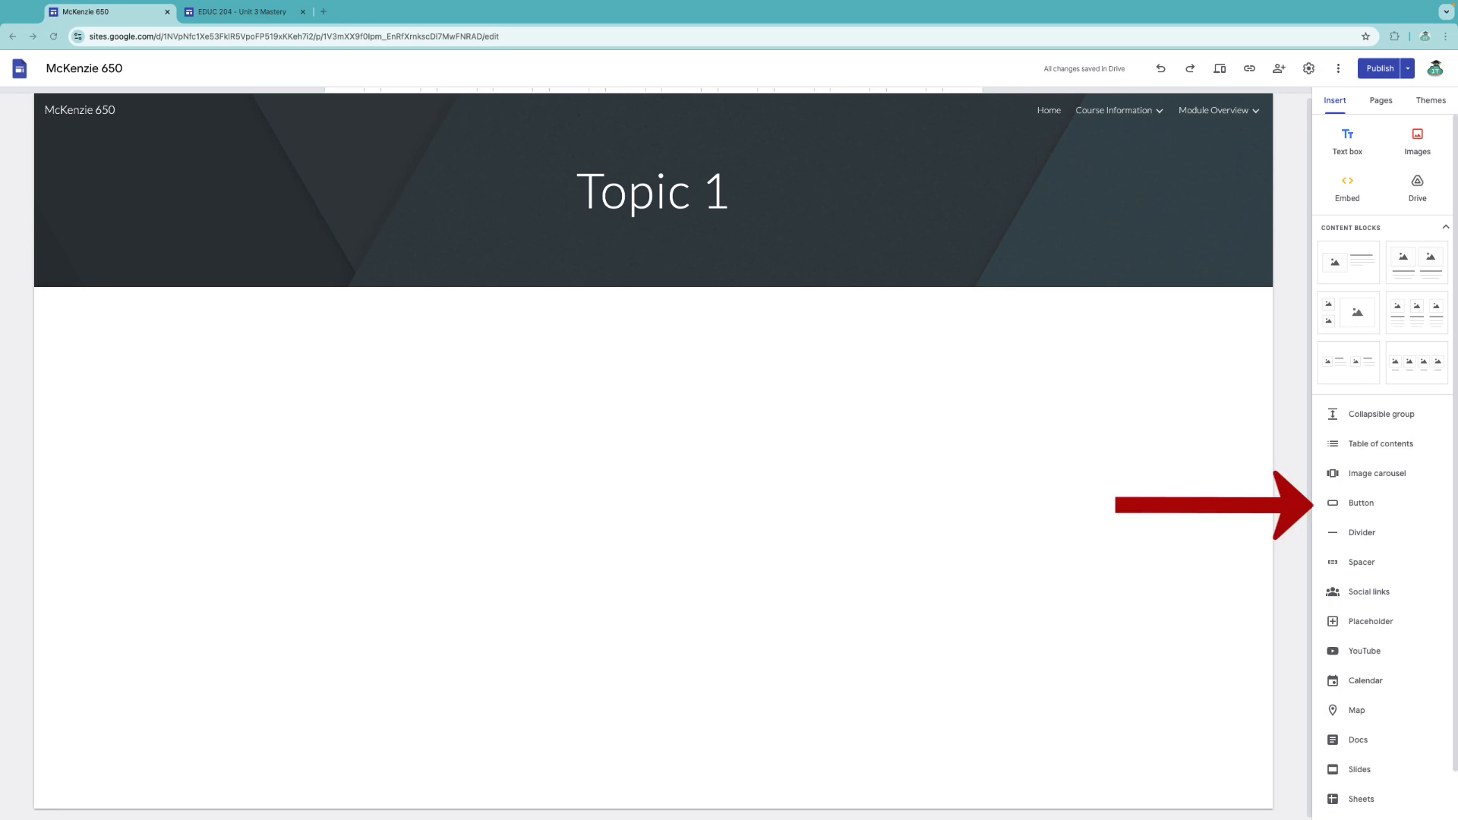
Add a widened 'Example Website' button linking to the EDUC 204 Unit 3 Mastery page URL.
{"action": "left_click", "coordinate": [1374, 505]}
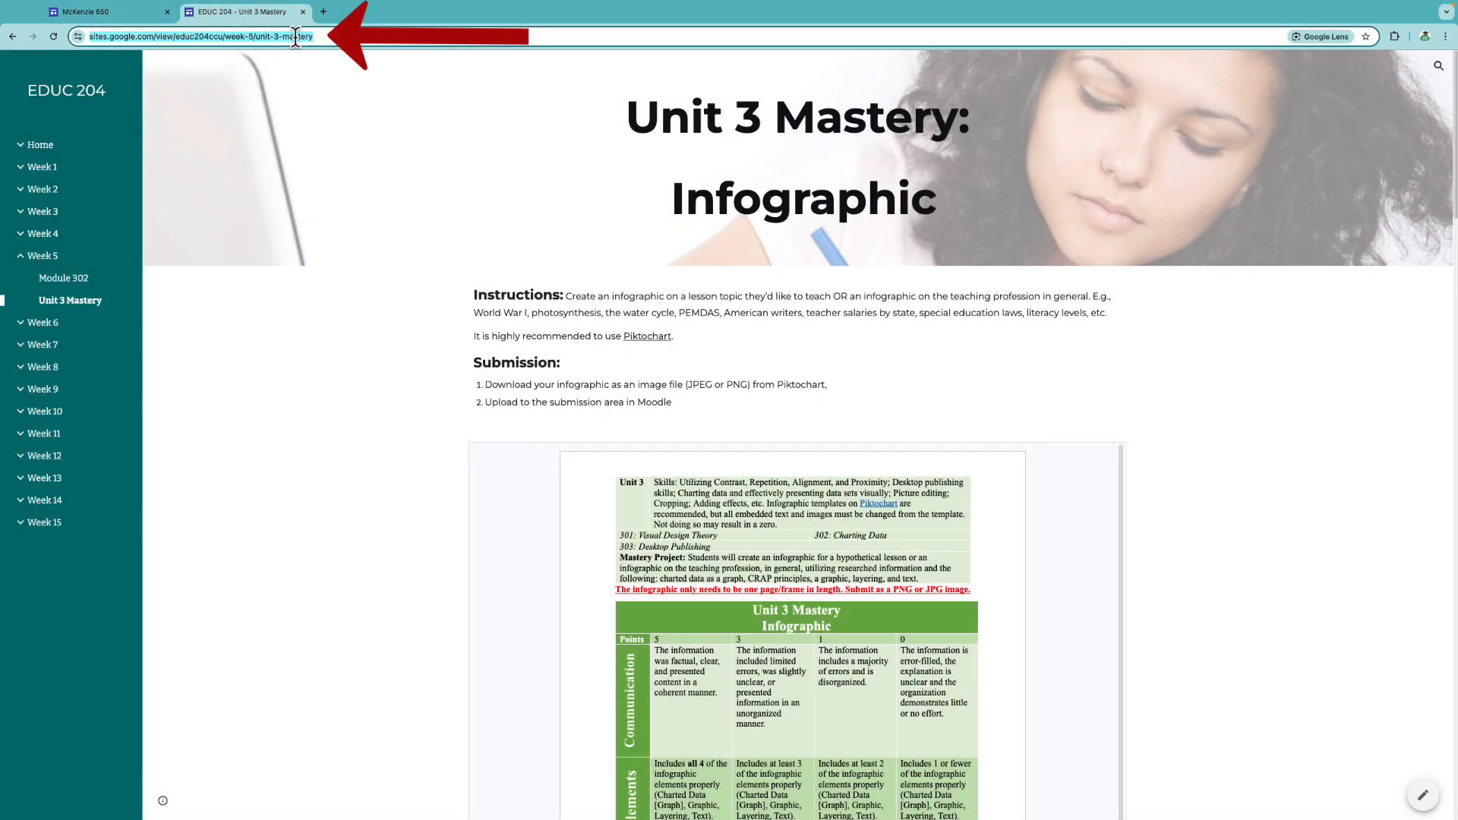
{"action": "left_click_drag", "start_coordinate": [290, 37], "coordinate": [302, 50]}
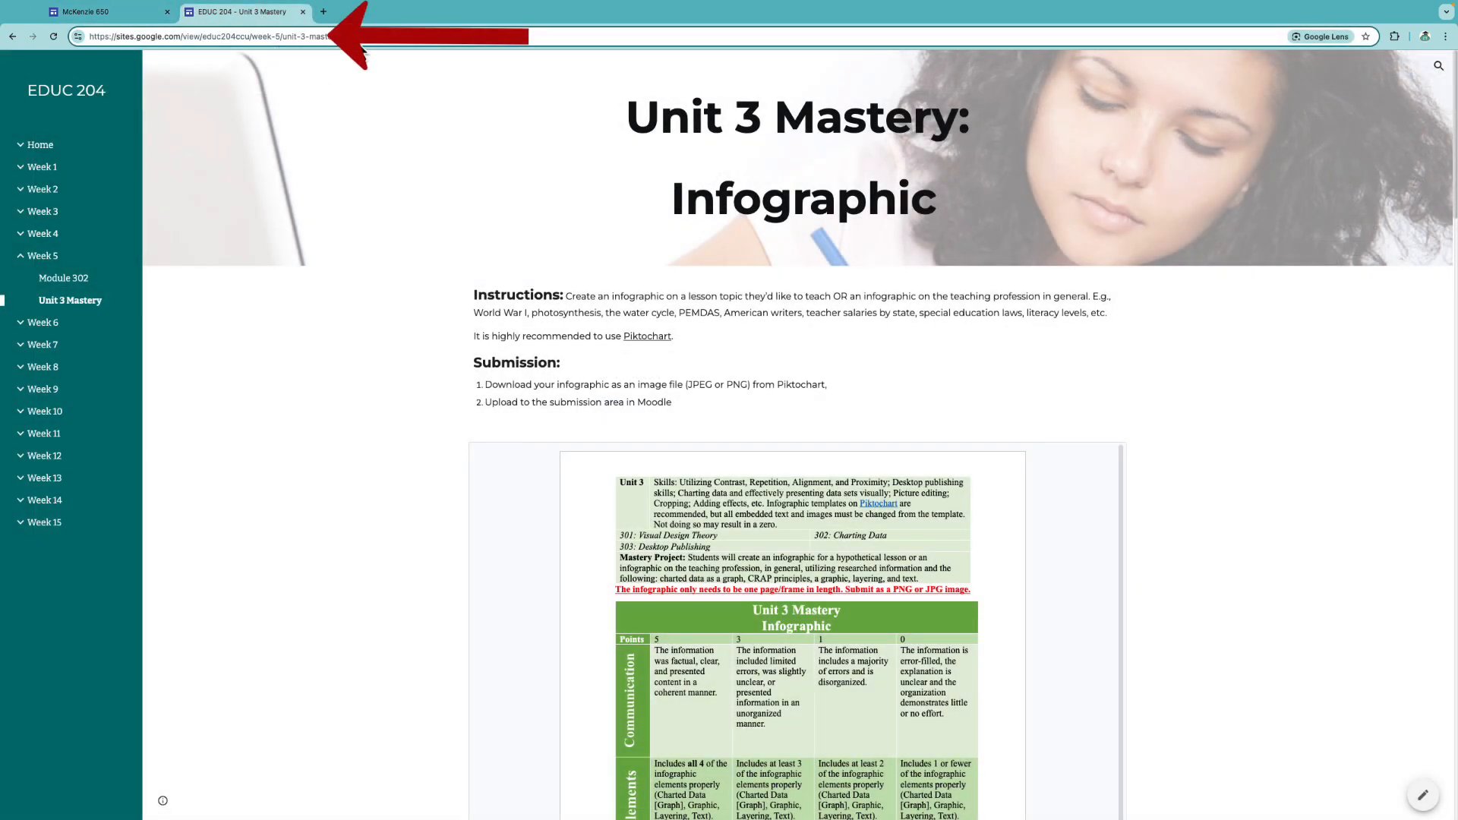
{"action": "left_click", "coordinate": [85, 15]}
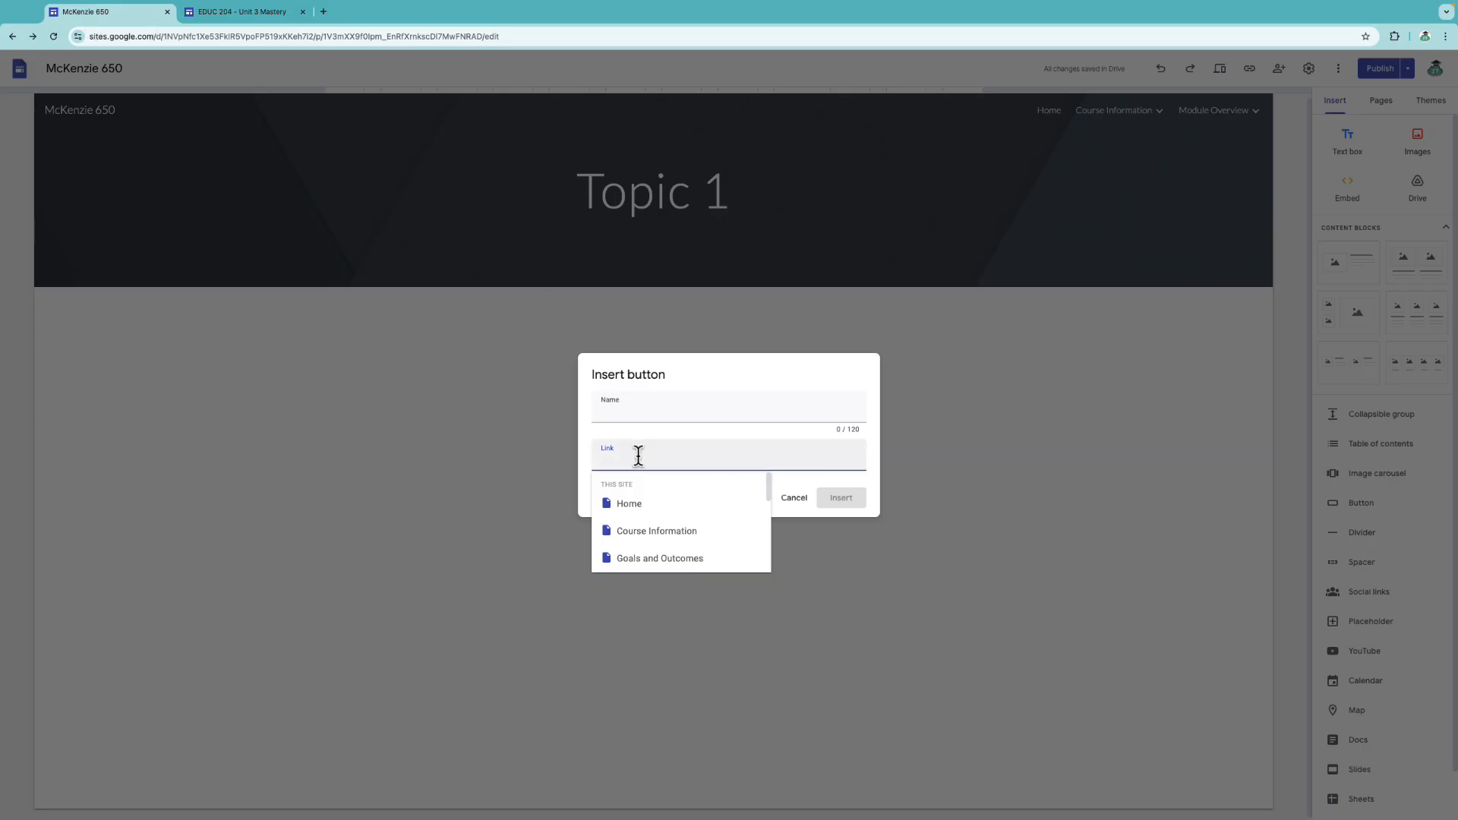
{"action": "key", "text": "ctrl+v"}
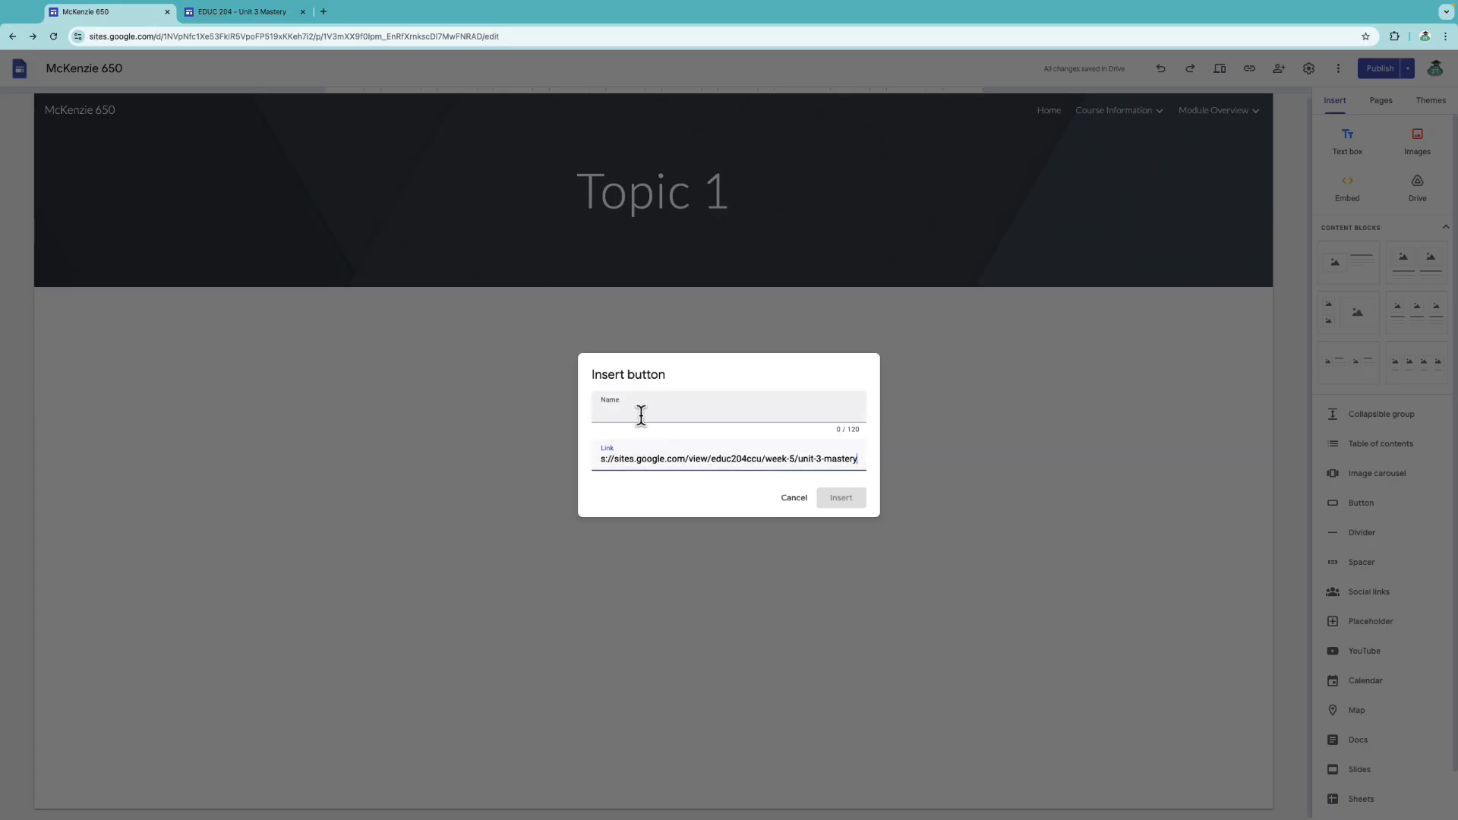
{"action": "left_click", "coordinate": [640, 414]}
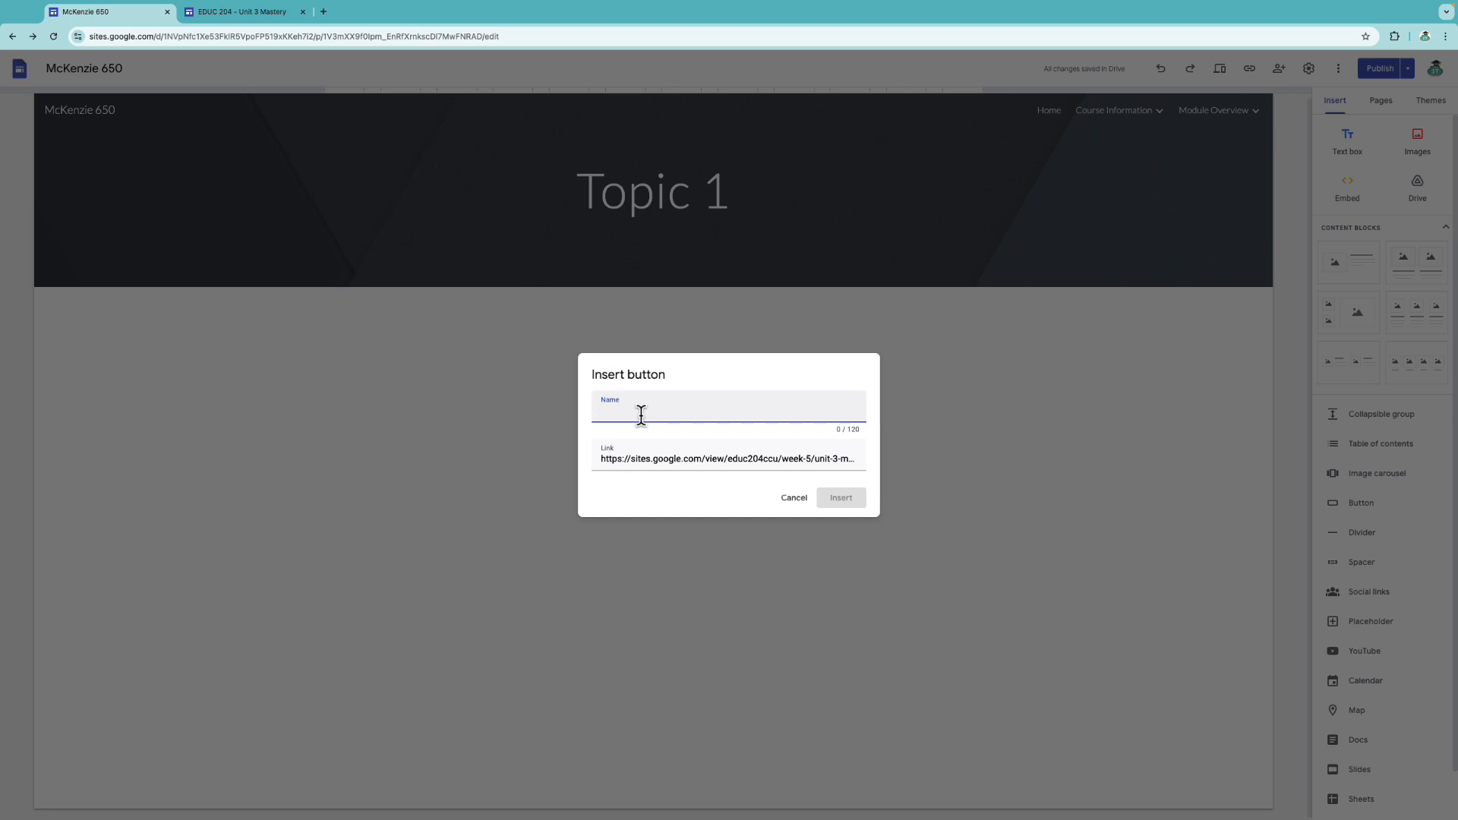
{"action": "type", "text": "Example Website"}
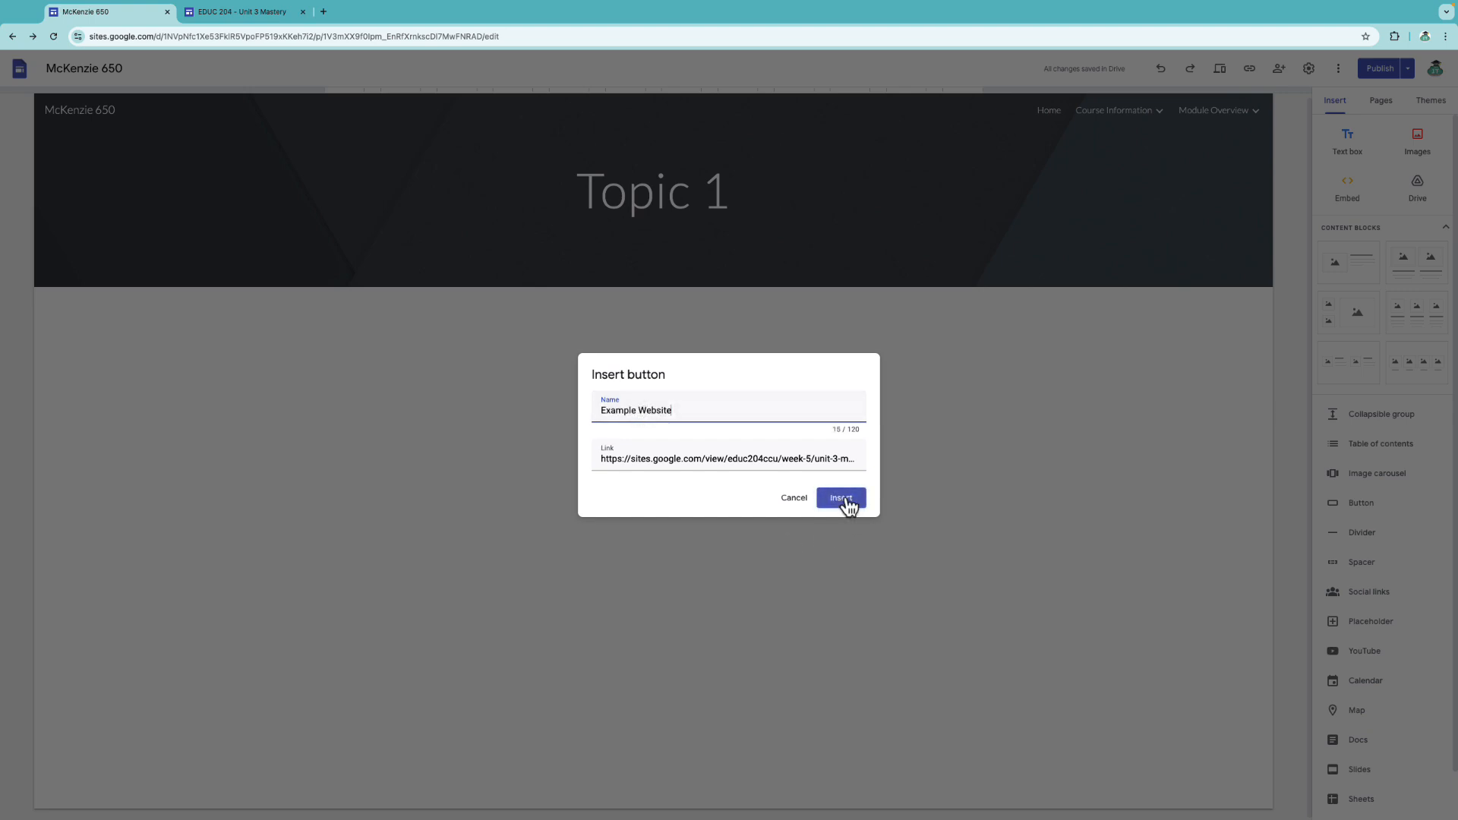
{"action": "left_click", "coordinate": [848, 505]}
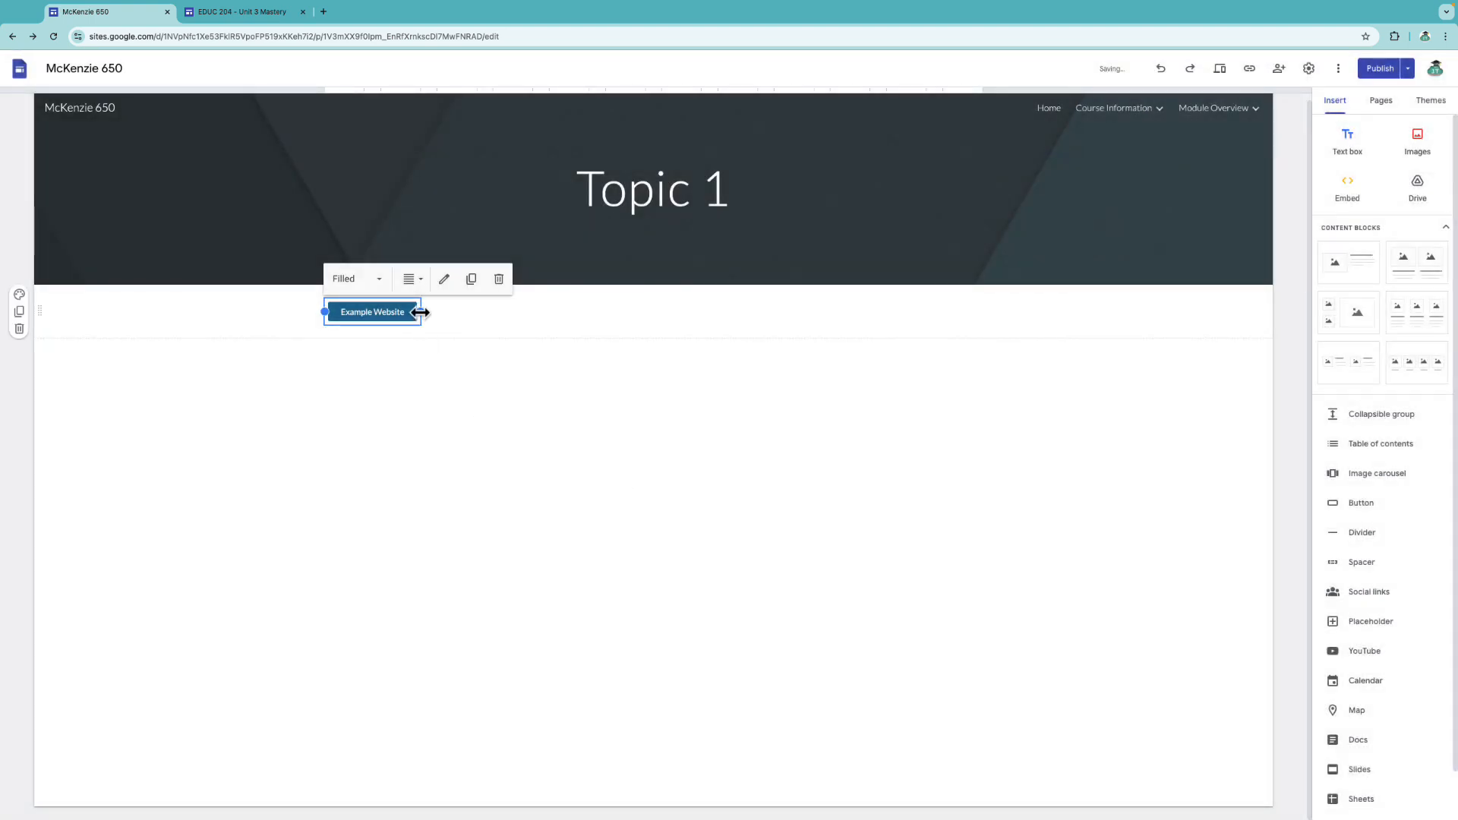
{"action": "left_click_drag", "start_coordinate": [420, 312], "coordinate": [498, 316]}
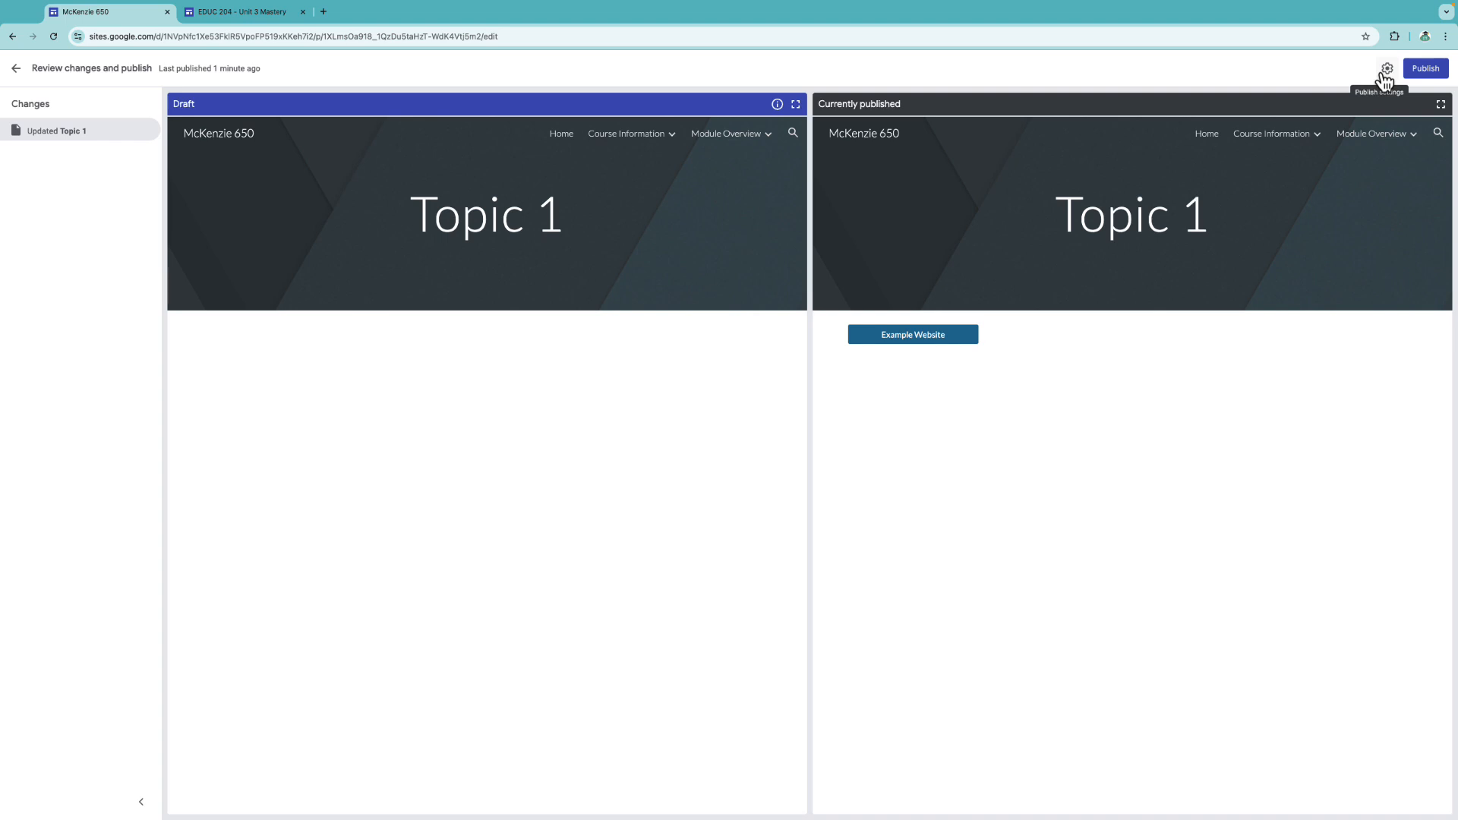
Republish, view the live McKenzie 650 home page, and copy its published site link.
{"action": "left_click", "coordinate": [1423, 70]}
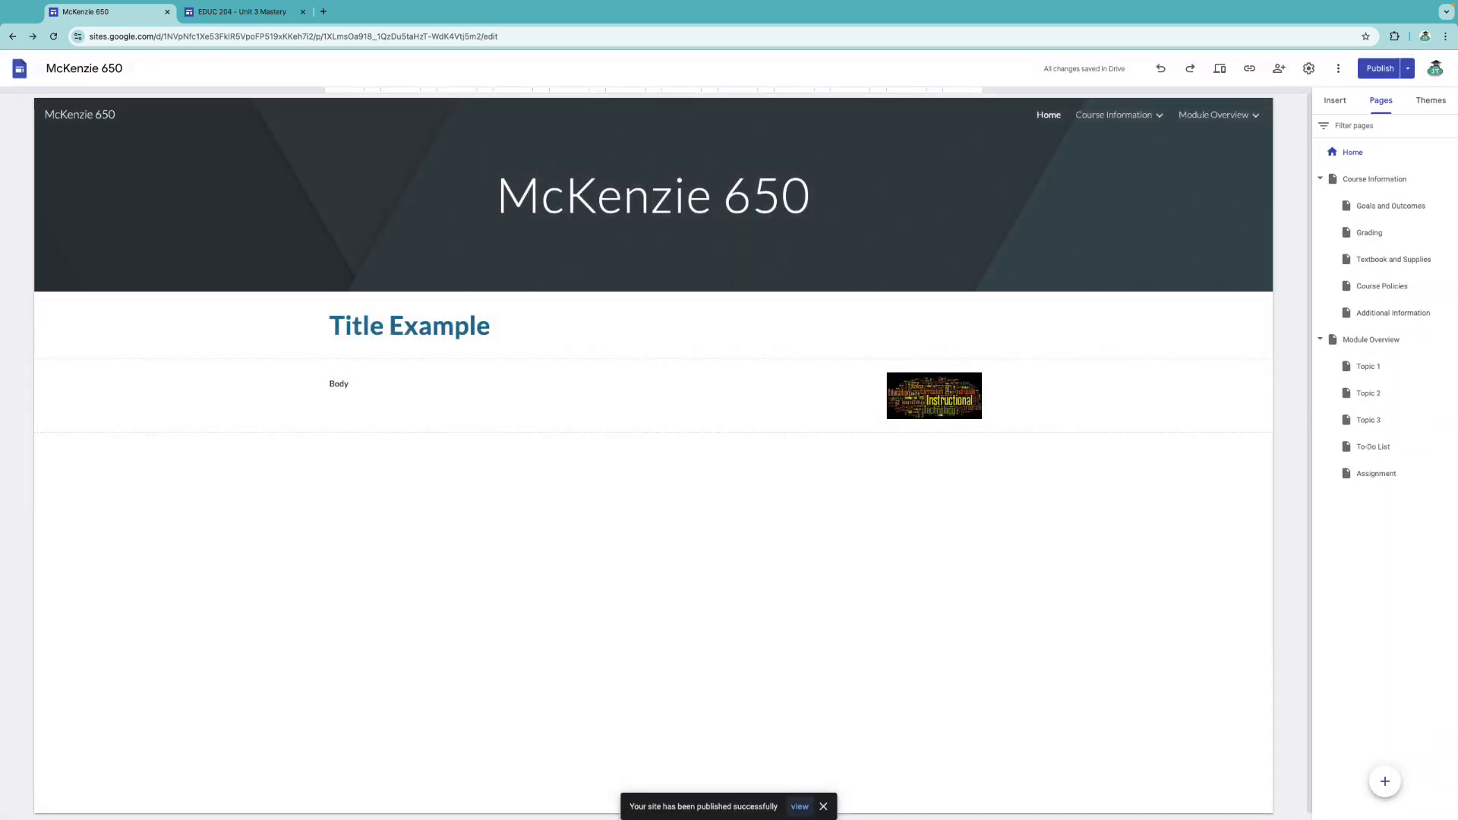
{"action": "left_click", "coordinate": [799, 807]}
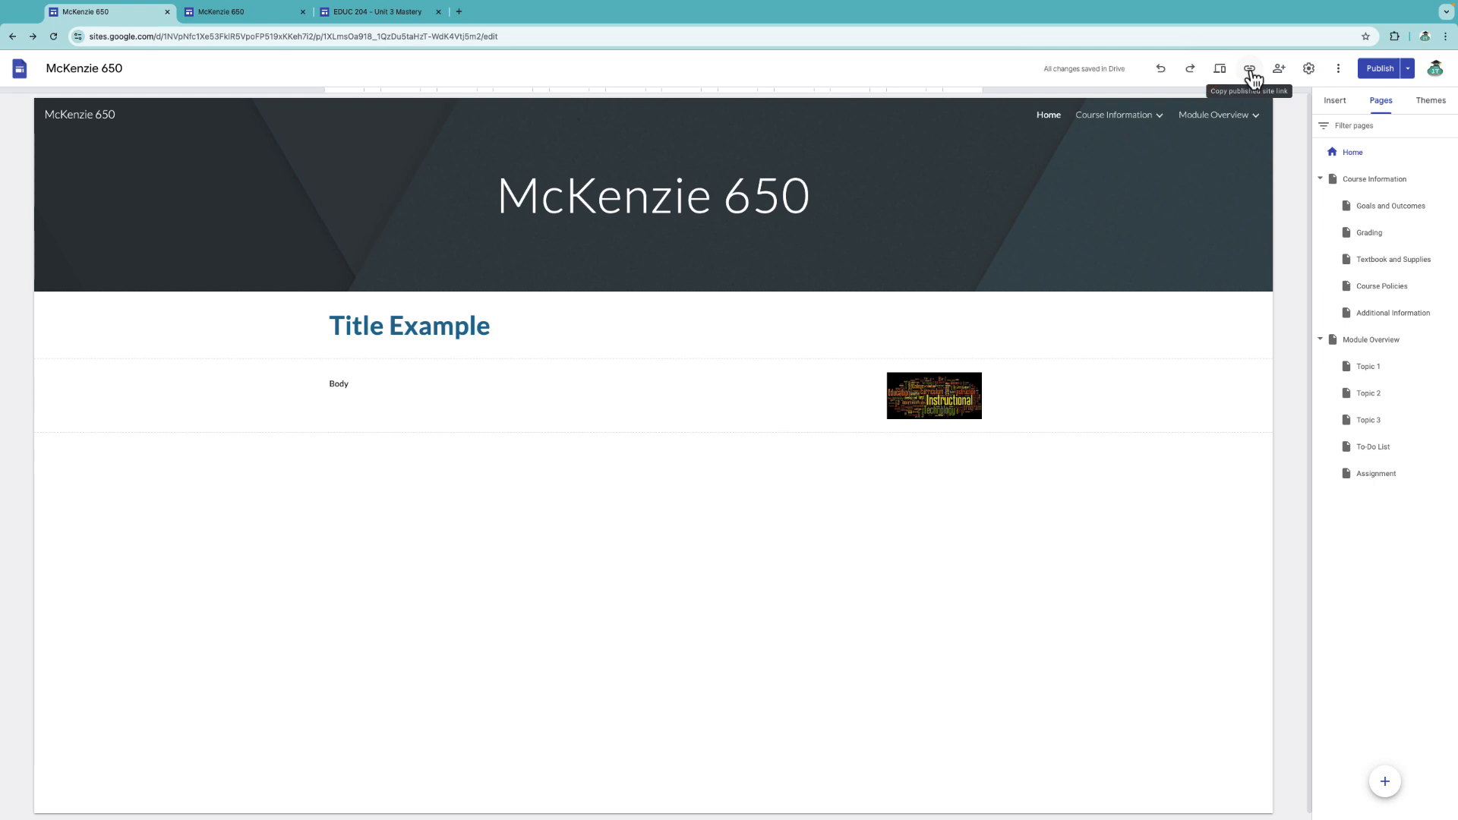
{"action": "left_click", "coordinate": [1250, 70]}
{"action": "left_click", "coordinate": [859, 447]}
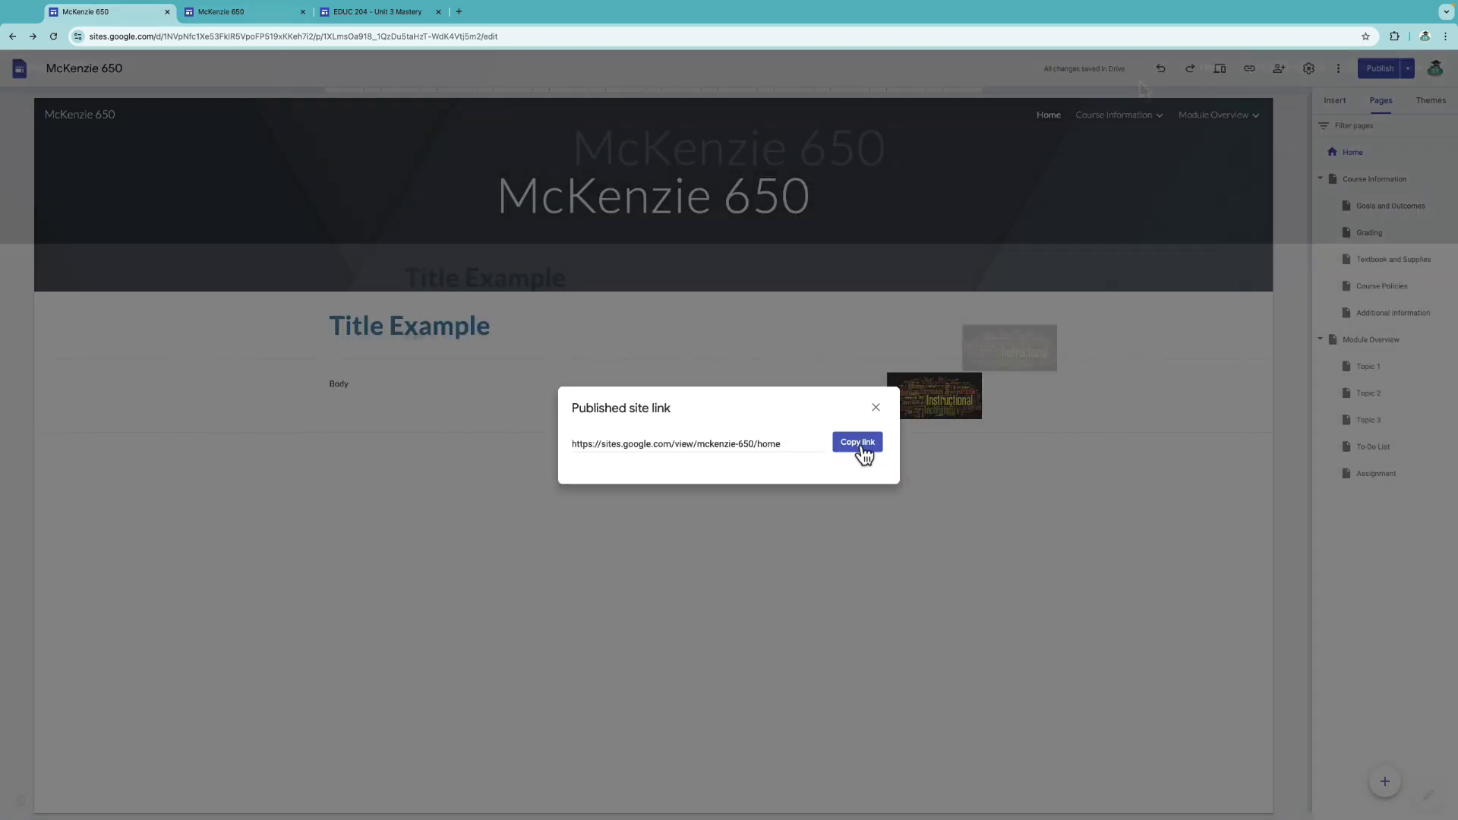